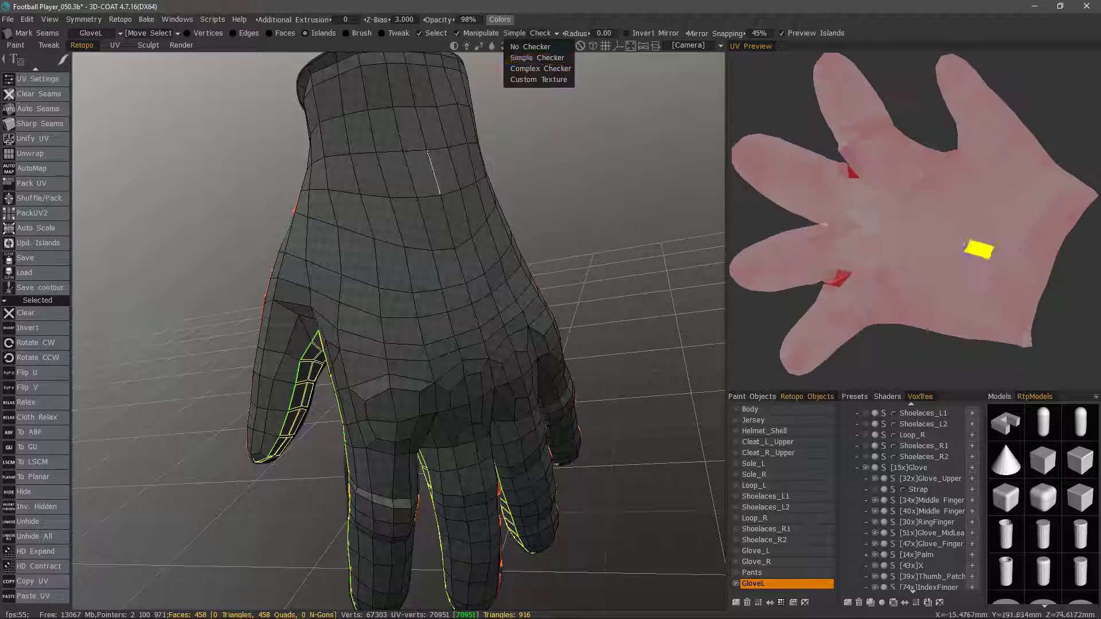
- Preview the glove with the Complex Checker texture and return it to the Simple Checker
{"action": "left_click", "coordinate": [532, 34]}
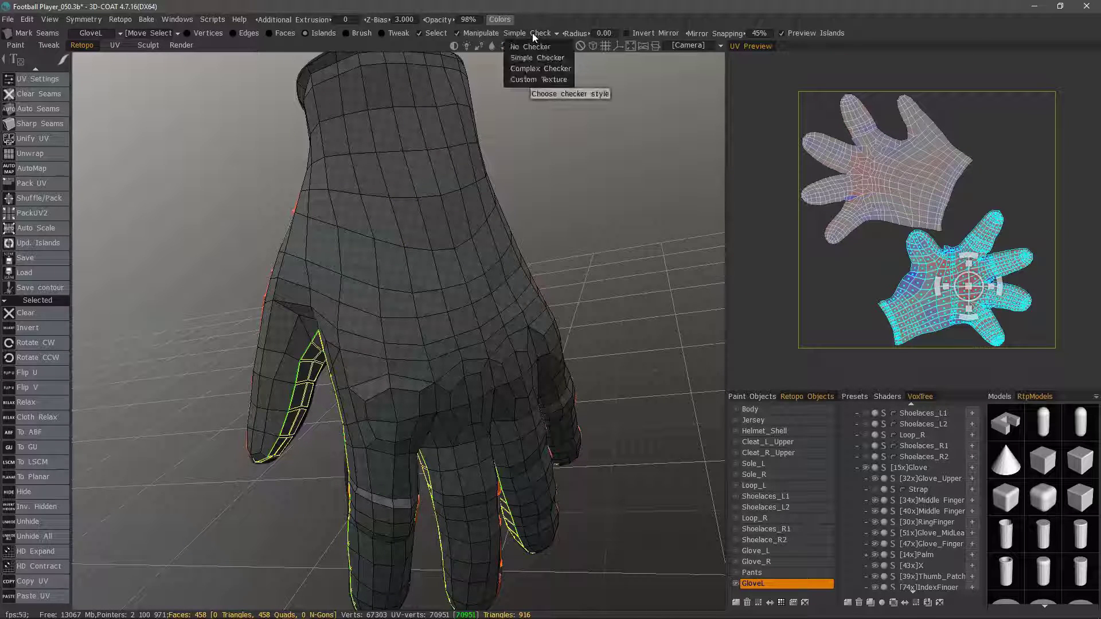
{"action": "left_click", "coordinate": [535, 73]}
{"action": "left_click", "coordinate": [522, 33]}
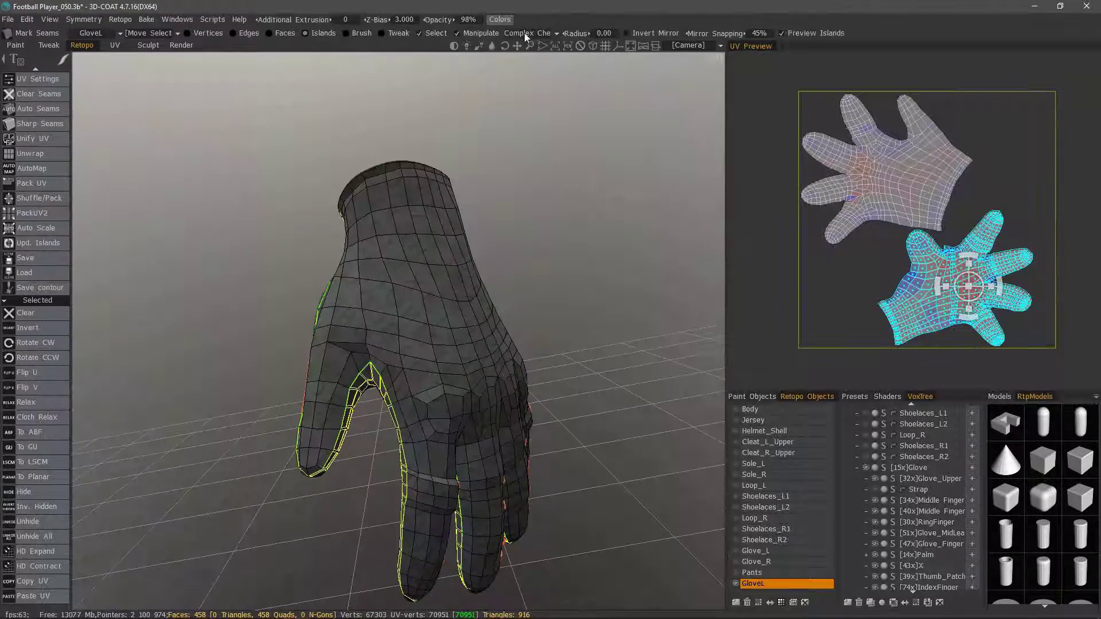
{"action": "left_click", "coordinate": [525, 33]}
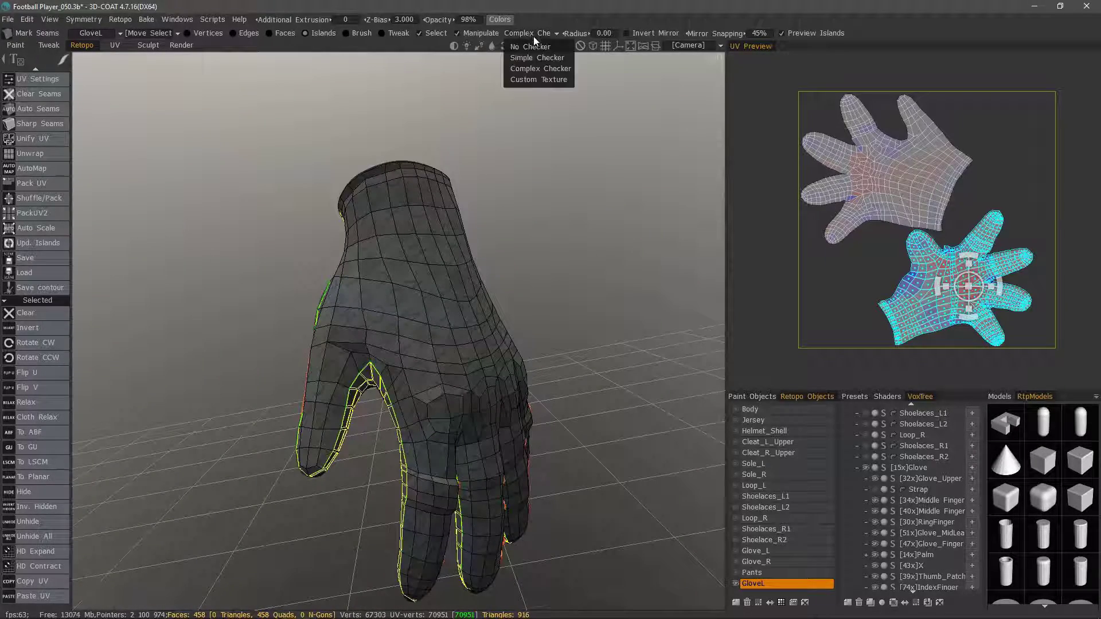
{"action": "left_click", "coordinate": [534, 57]}
- Convert the selected glove UV island with ABF and inspect the checker pattern on the back of the hand, fingers and thumb
{"action": "left_click_drag", "start_coordinate": [625, 273], "coordinate": [560, 363]}
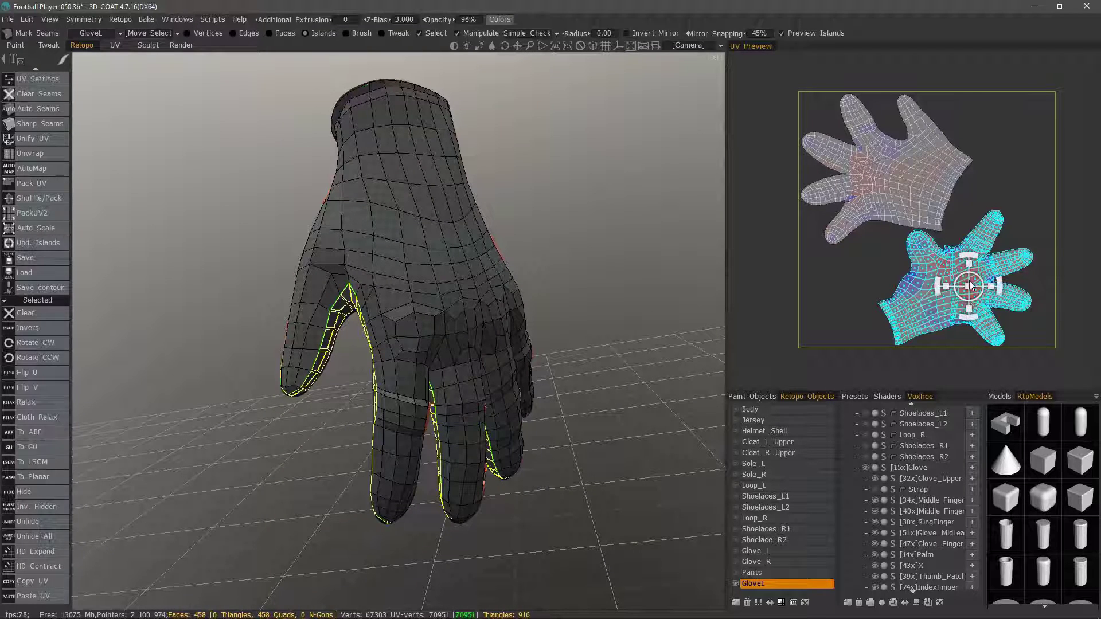
{"action": "left_click_drag", "start_coordinate": [91, 408], "coordinate": [100, 412]}
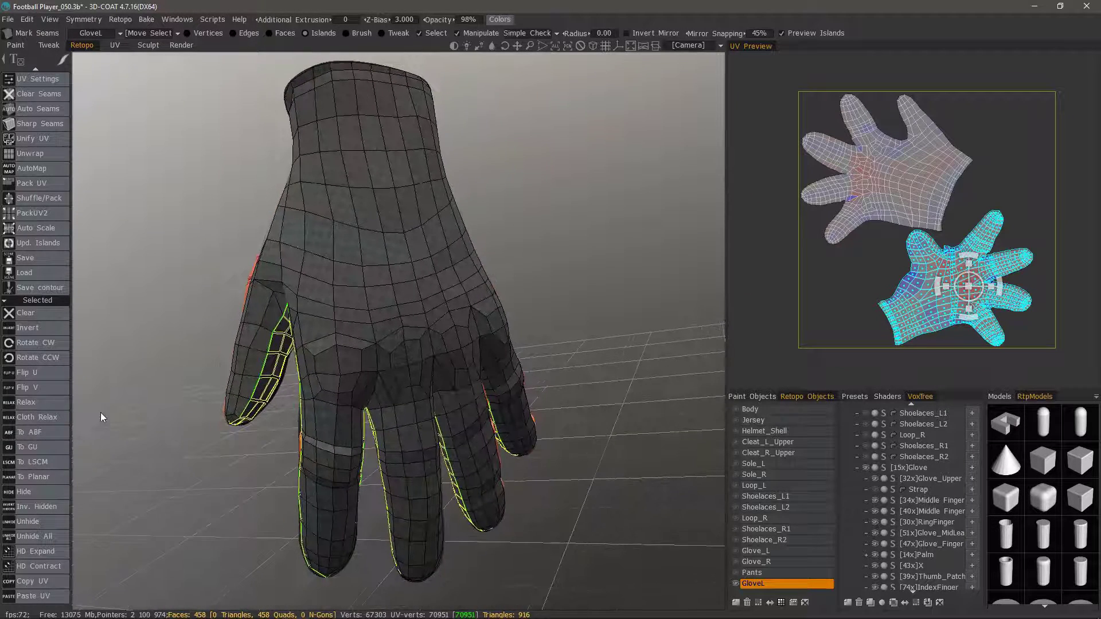
{"action": "left_click", "coordinate": [43, 433]}
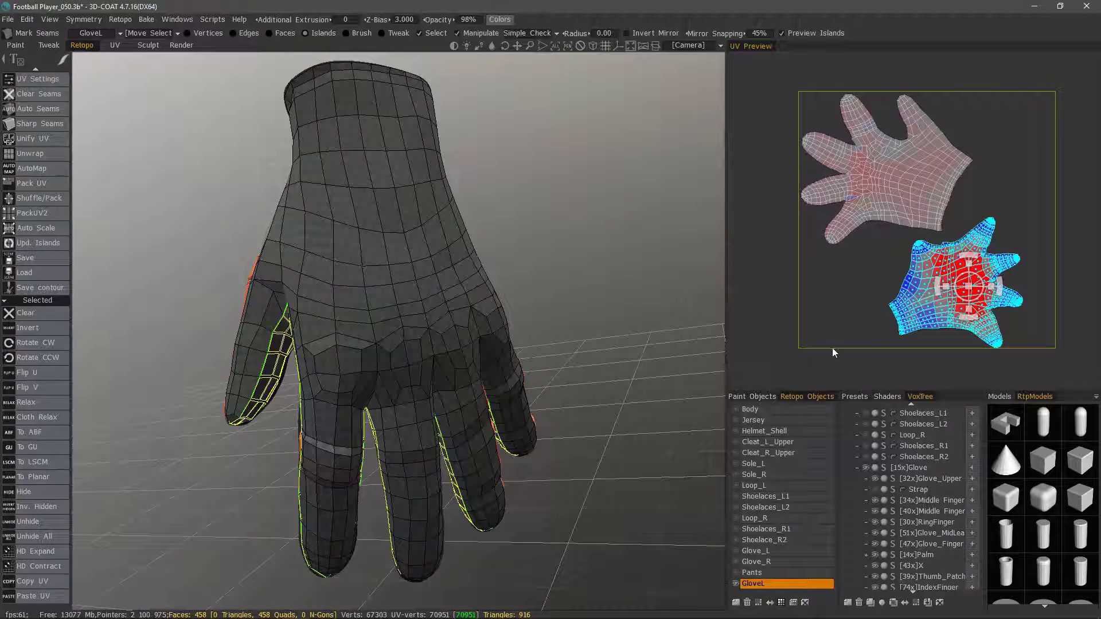
{"action": "left_click_drag", "start_coordinate": [693, 389], "coordinate": [672, 380]}
{"action": "scroll", "coordinate": [672, 379], "scroll_direction": "up", "scroll_amount": 2}
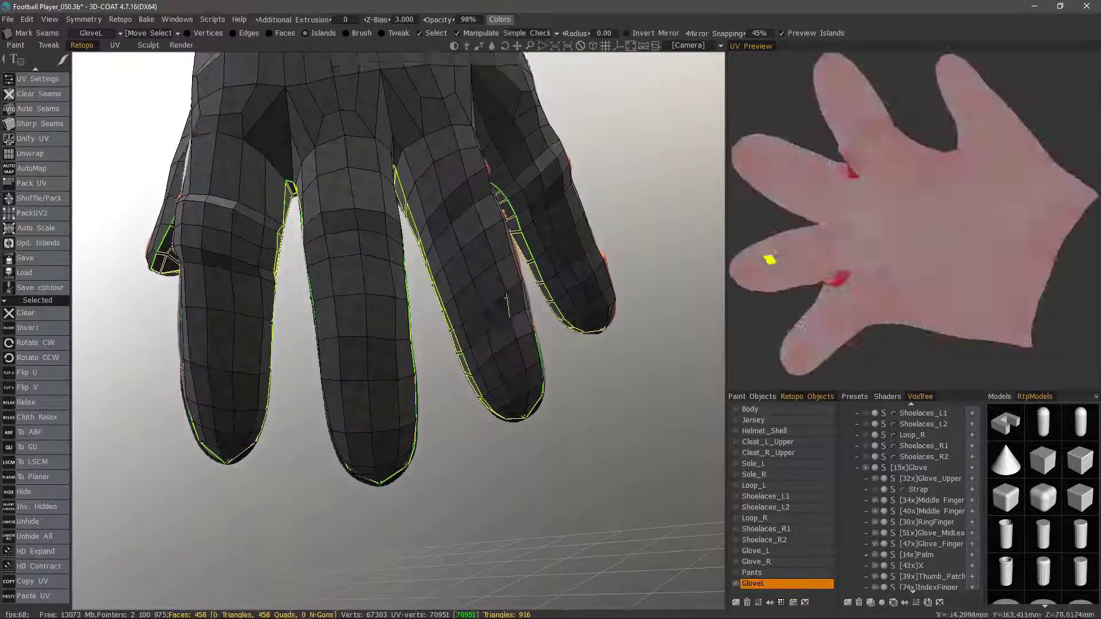
{"action": "middle_click_drag", "start_coordinate": [516, 310], "coordinate": [458, 550]}
{"action": "left_click_drag", "start_coordinate": [459, 401], "coordinate": [252, 270], "text": "alt"}
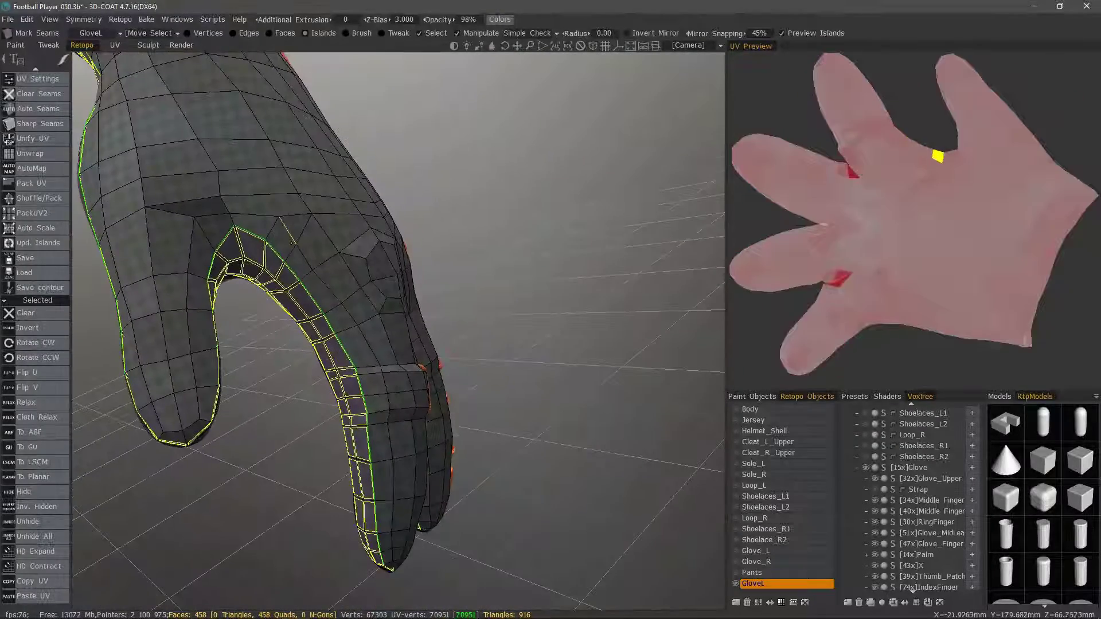
{"action": "middle_click_drag", "start_coordinate": [285, 69], "coordinate": [290, 246]}
{"action": "left_click_drag", "start_coordinate": [290, 246], "coordinate": [423, 288], "text": "alt"}
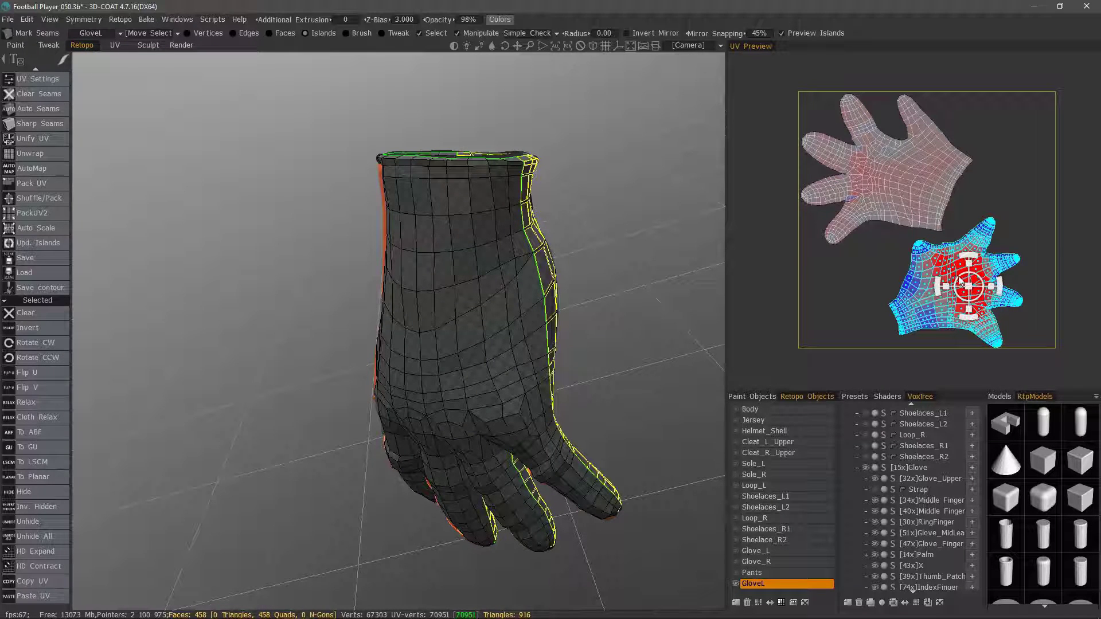
- Convert the selected glove UV island with GU and back to ABF for comparison
{"action": "left_click", "coordinate": [42, 449]}
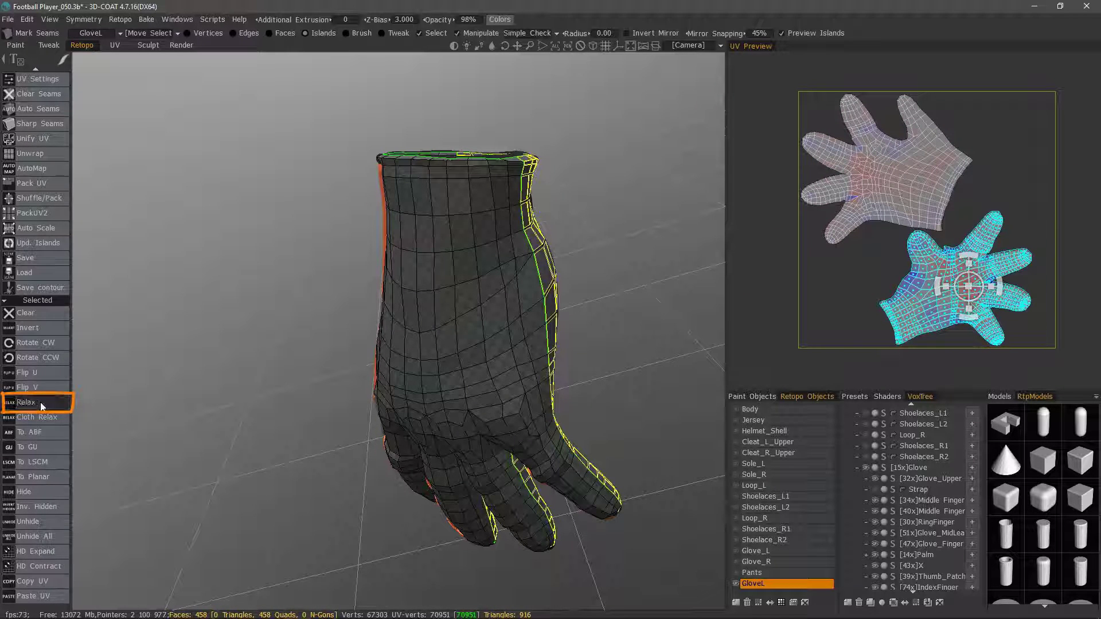
{"action": "left_click_drag", "start_coordinate": [218, 357], "coordinate": [241, 365]}
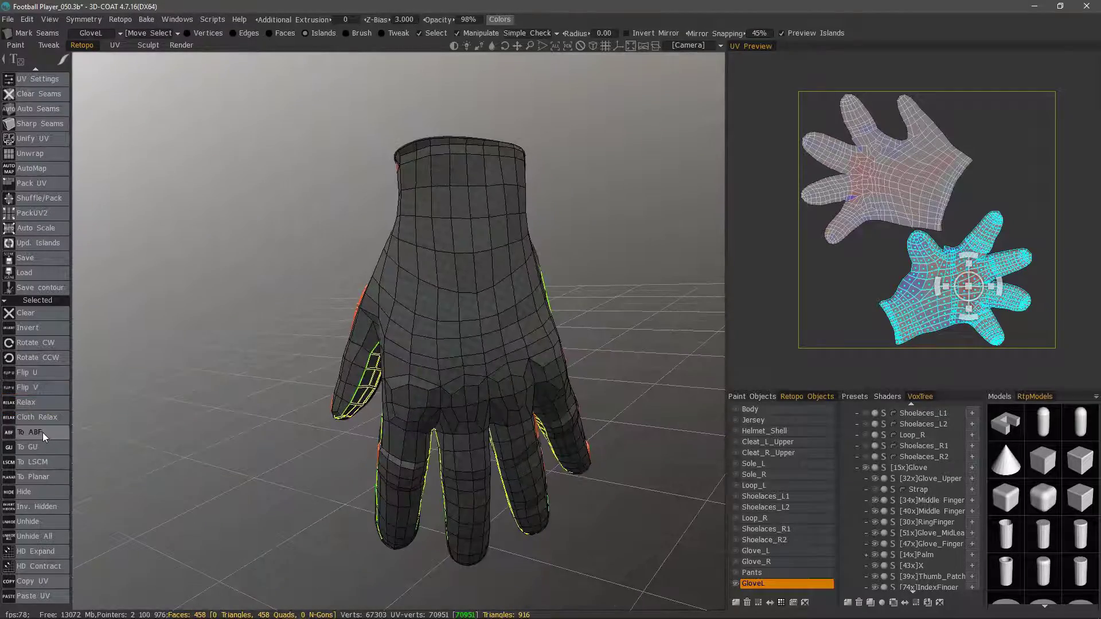
{"action": "left_click", "coordinate": [43, 433]}
- Try the LSCM and Planar unwrap methods on the selected glove UV island, accepting the planar projection notice
{"action": "left_click_drag", "start_coordinate": [685, 339], "coordinate": [86, 426]}
{"action": "left_click", "coordinate": [42, 464]}
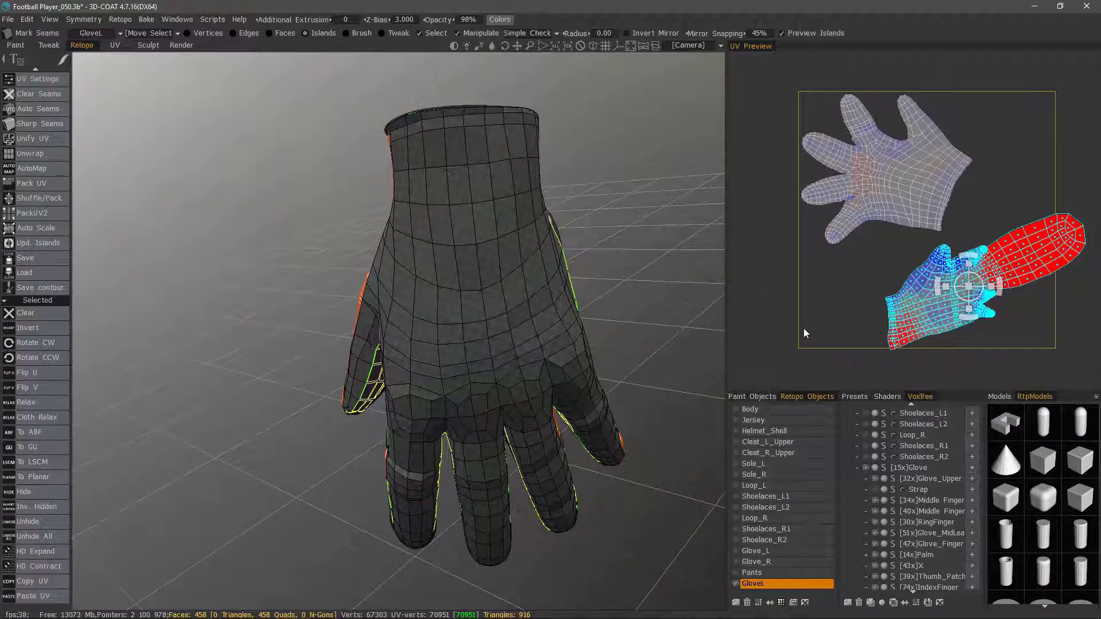
{"action": "left_click_drag", "start_coordinate": [121, 245], "coordinate": [69, 378]}
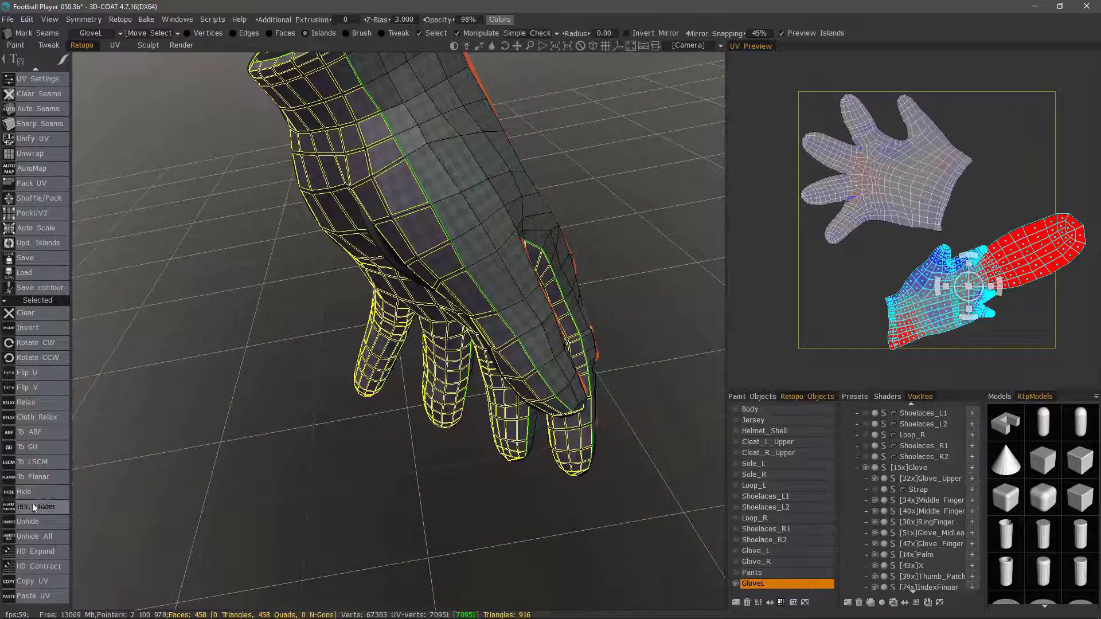
{"action": "left_click", "coordinate": [37, 478]}
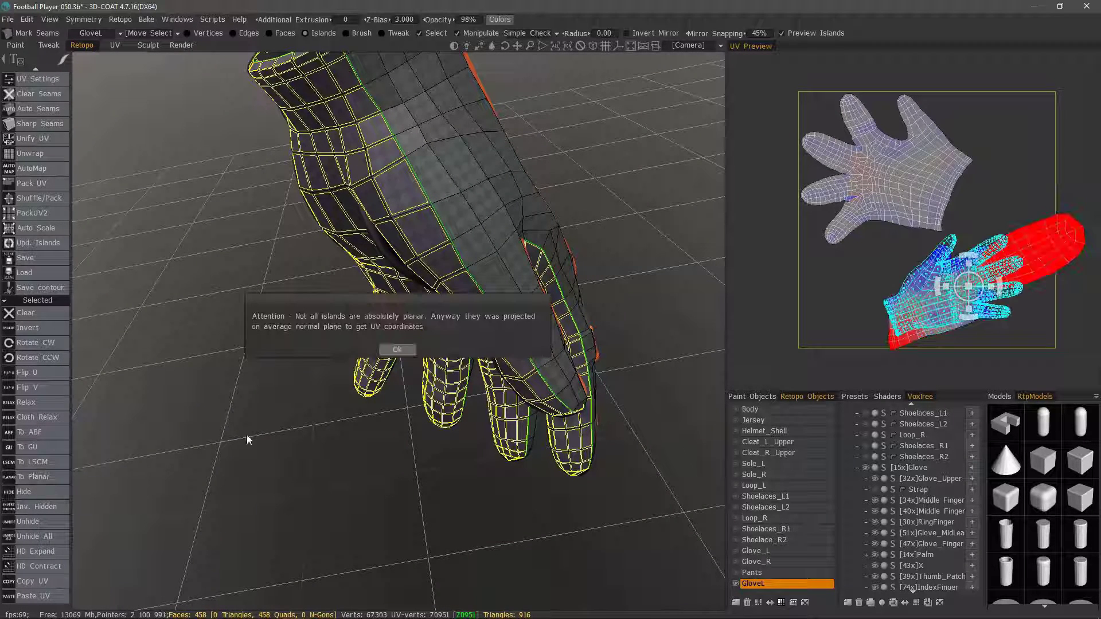
{"action": "left_click", "coordinate": [396, 349]}
- Convert the selected glove UV island with GU and relax its layout
{"action": "left_click_drag", "start_coordinate": [228, 392], "coordinate": [241, 350]}
{"action": "left_click", "coordinate": [37, 445]}
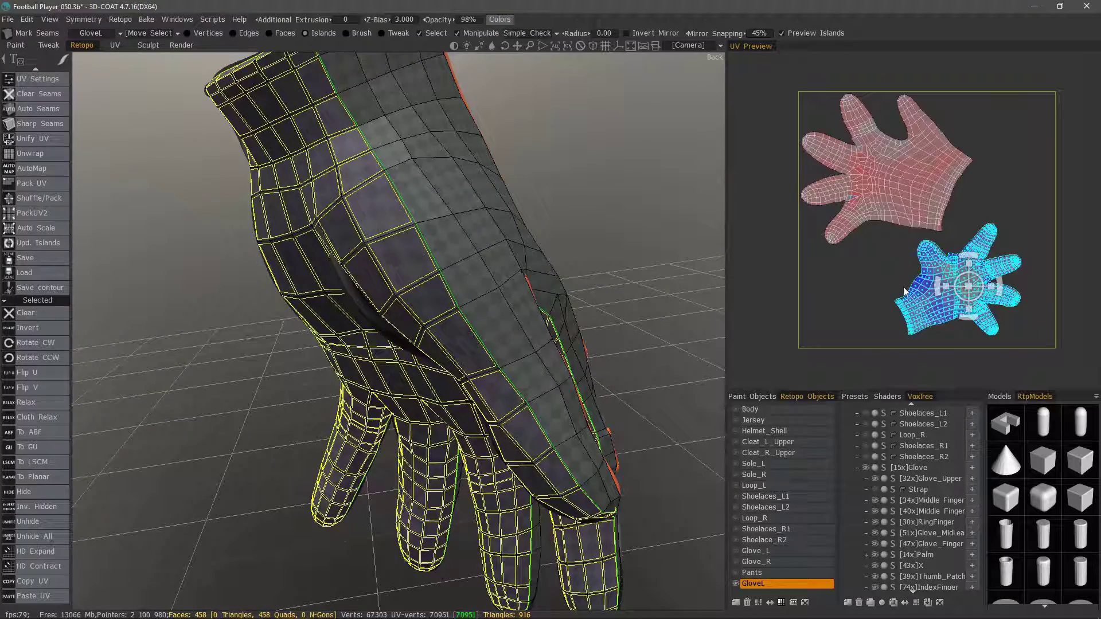
{"action": "left_click_drag", "start_coordinate": [968, 286], "coordinate": [983, 289]}
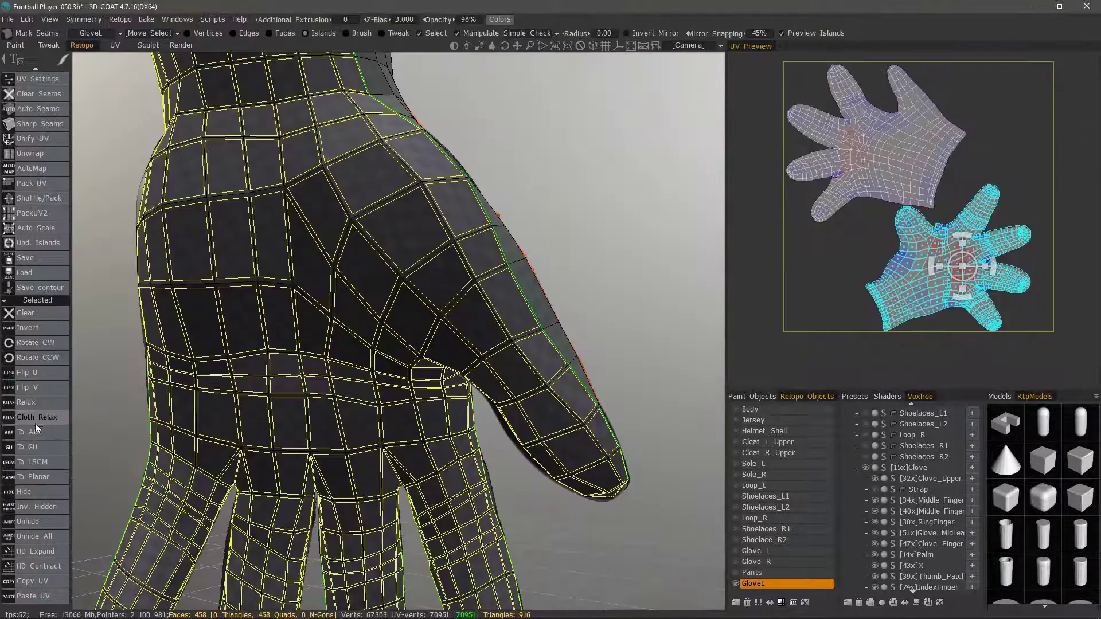
{"action": "left_click", "coordinate": [42, 405]}
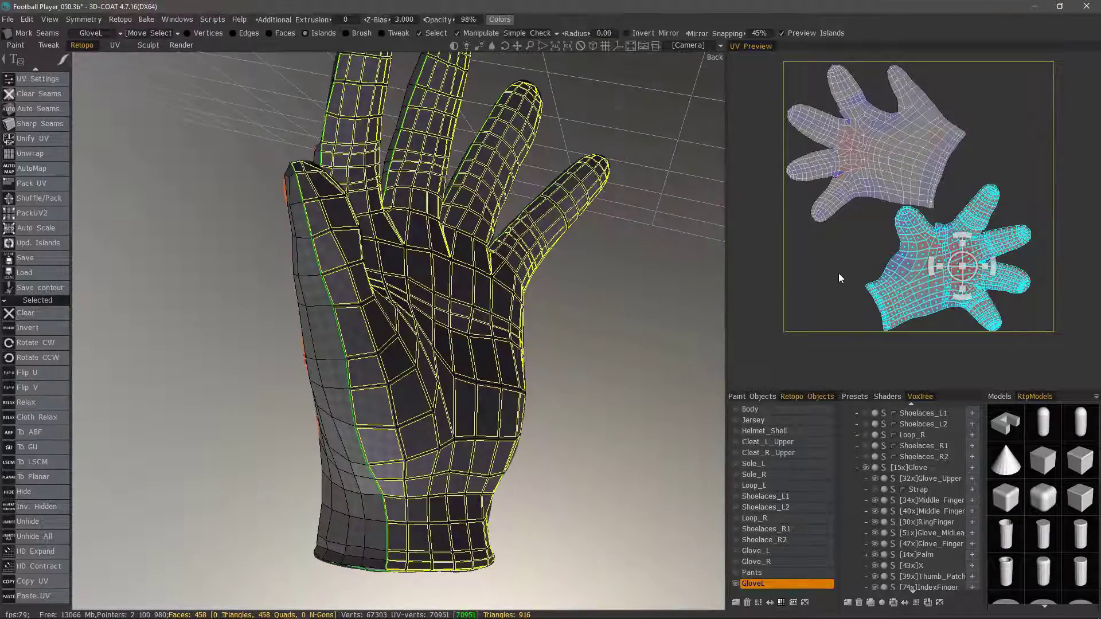
{"action": "right_click_drag", "start_coordinate": [194, 298], "coordinate": [250, 339]}
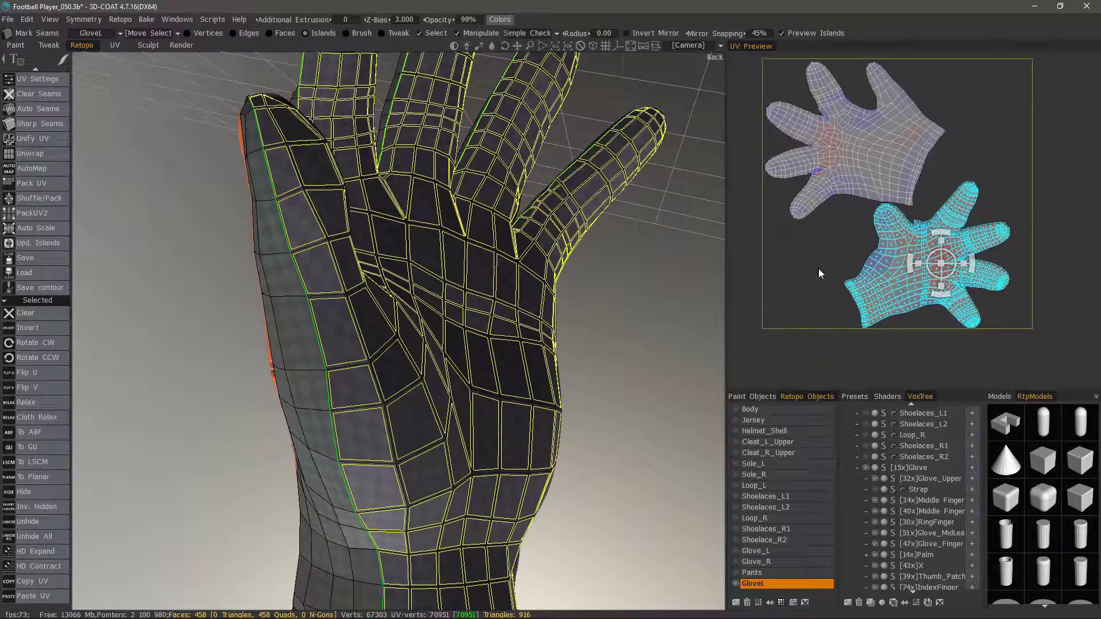
- Switch UV editing to Brush mode and enlarge the brush radius to about 97.8 for working on the thumb area
{"action": "scroll", "coordinate": [817, 268], "scroll_direction": "up", "scroll_amount": 5}
{"action": "scroll", "coordinate": [796, 229], "scroll_direction": "up", "scroll_amount": 3}
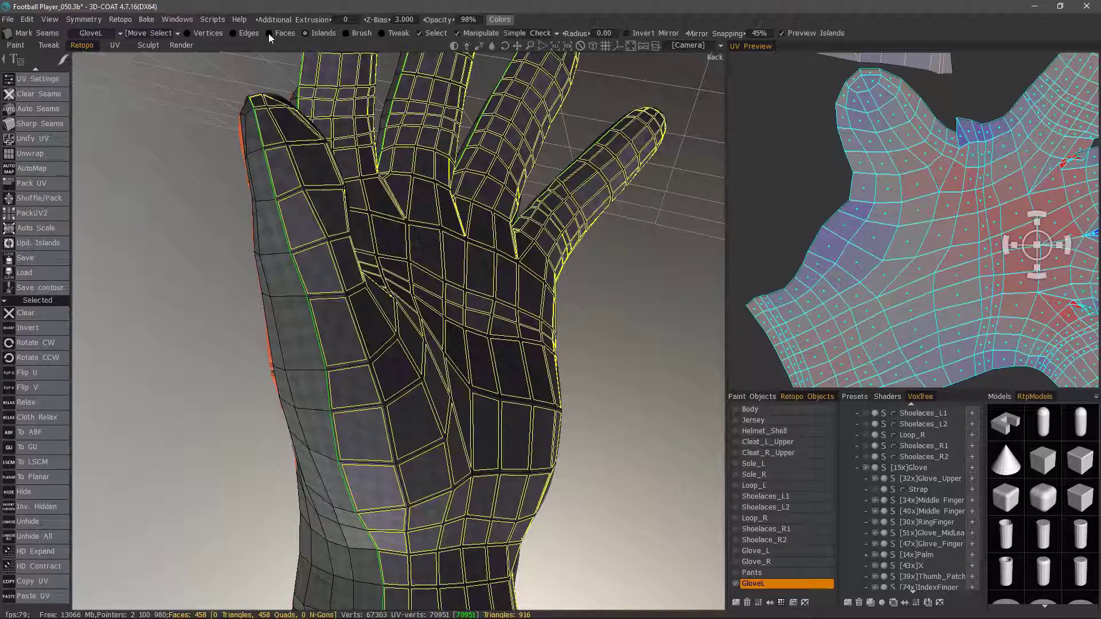
{"action": "left_click", "coordinate": [347, 33]}
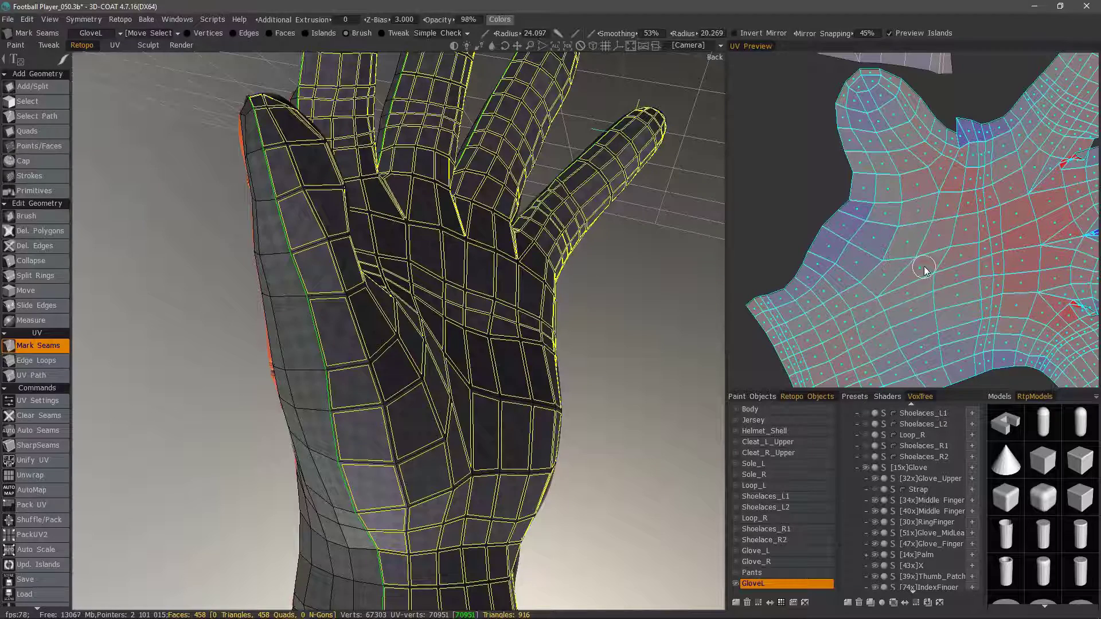
{"action": "key", "text": "bracketright"}
{"action": "key", "text": "bracketright"}
{"action": "key", "text": "bracketright"}
{"action": "key", "text": "bracketright"}
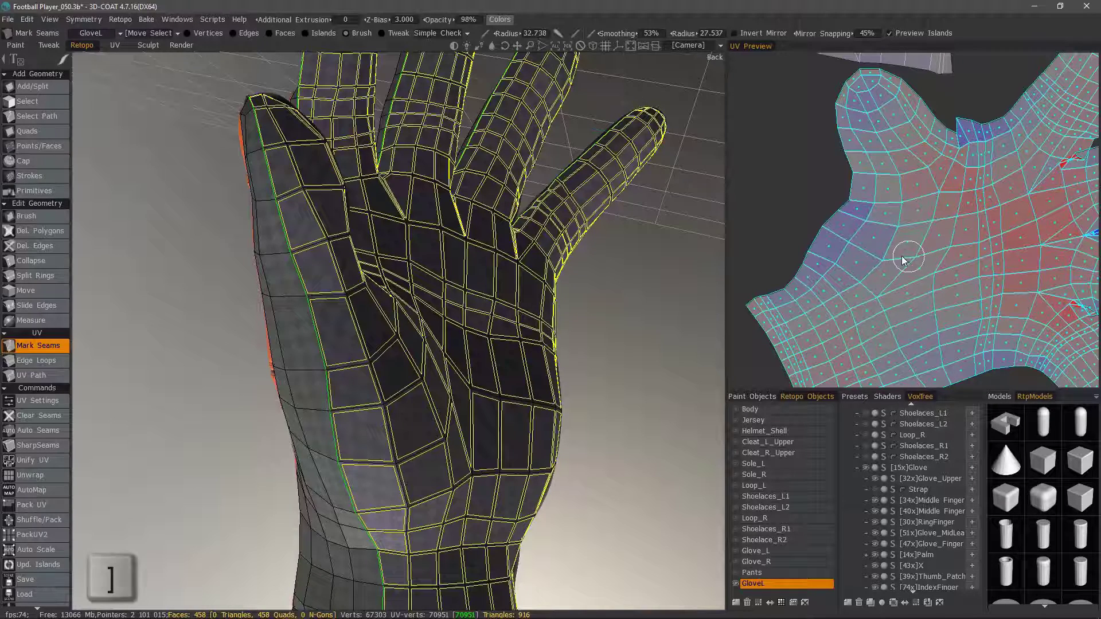
{"action": "key", "text": "bracketright"}
{"action": "key", "text": "bracketright"}
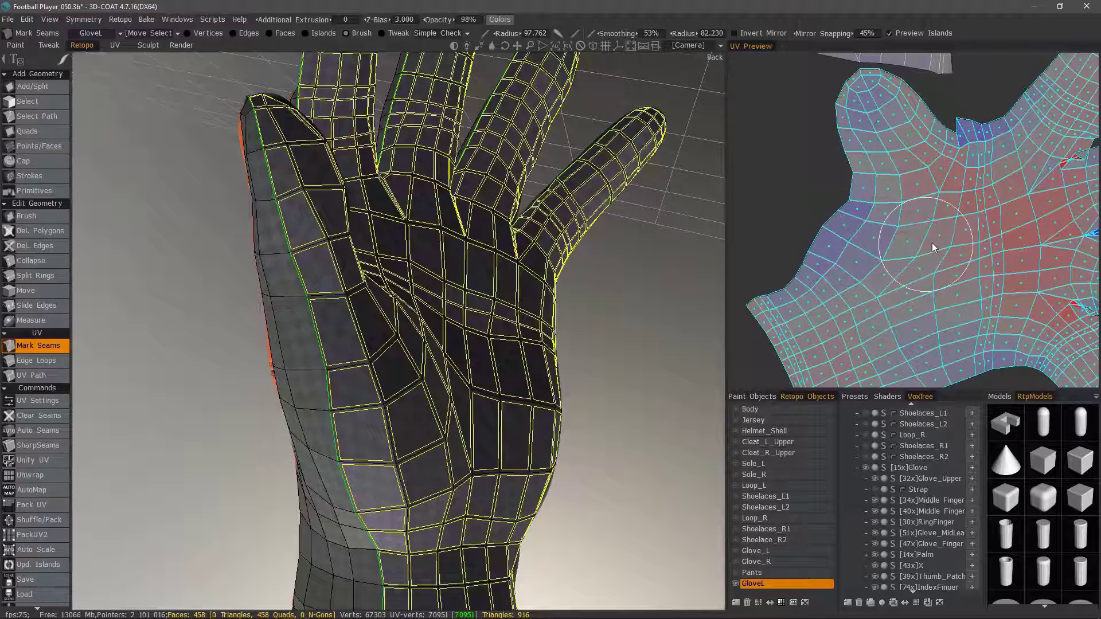
- Reshape the outer edge at the thumb base of the selected UV island with brush strokes
{"action": "mouse_move", "coordinate": [945, 245]}
{"action": "middle_mouse_down"}
{"action": "mouse_move", "coordinate": [842, 284]}
{"action": "mouse_move", "coordinate": [937, 268]}
{"action": "mouse_move", "coordinate": [987, 298]}
{"action": "middle_mouse_up"}
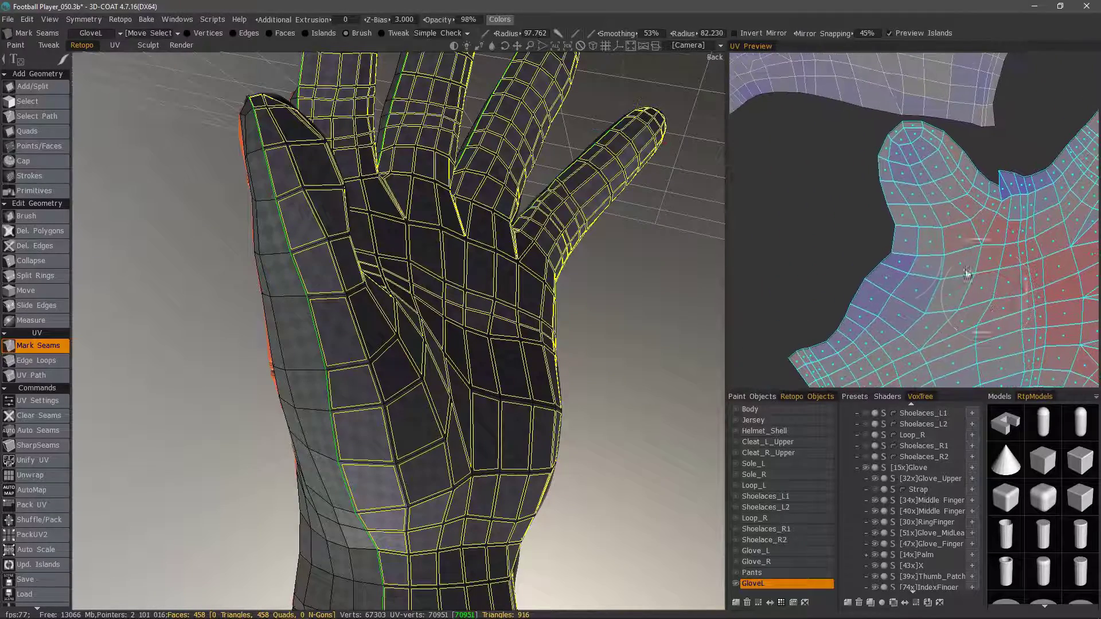
{"action": "left_click_drag", "start_coordinate": [896, 257], "coordinate": [872, 251]}
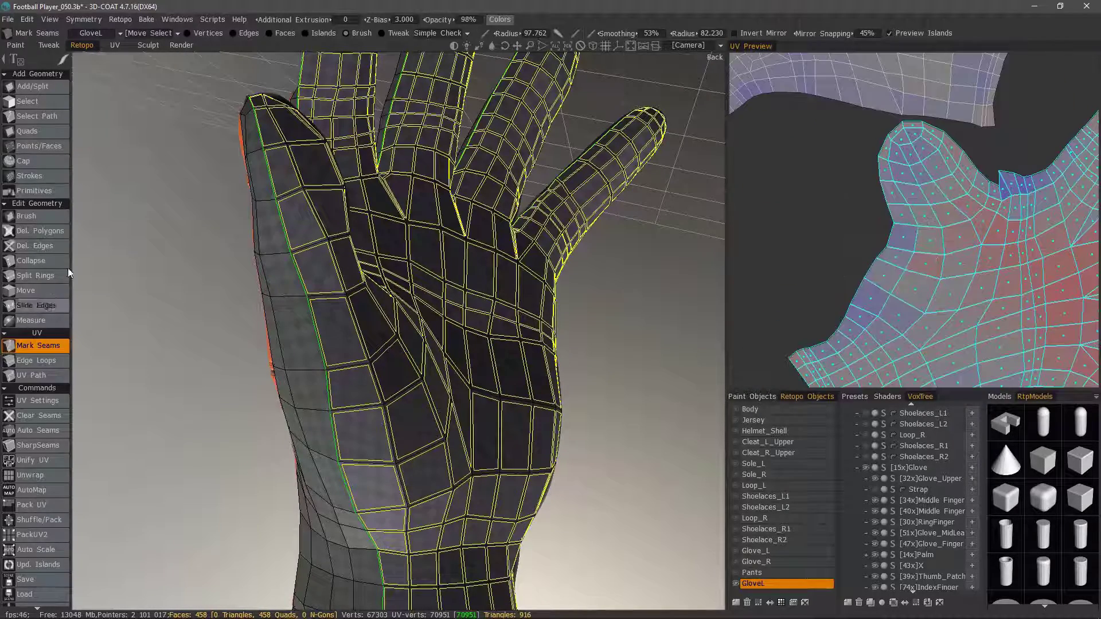
{"action": "scroll", "coordinate": [941, 245], "scroll_direction": "down", "scroll_amount": 3}
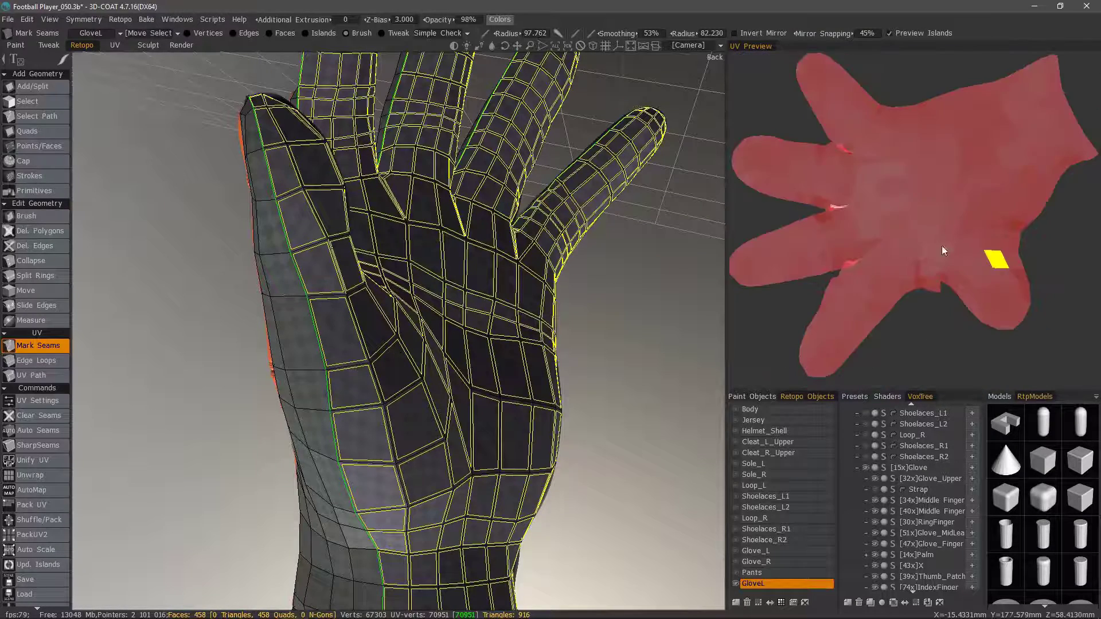
{"action": "scroll", "coordinate": [942, 245], "scroll_direction": "up", "scroll_amount": 3}
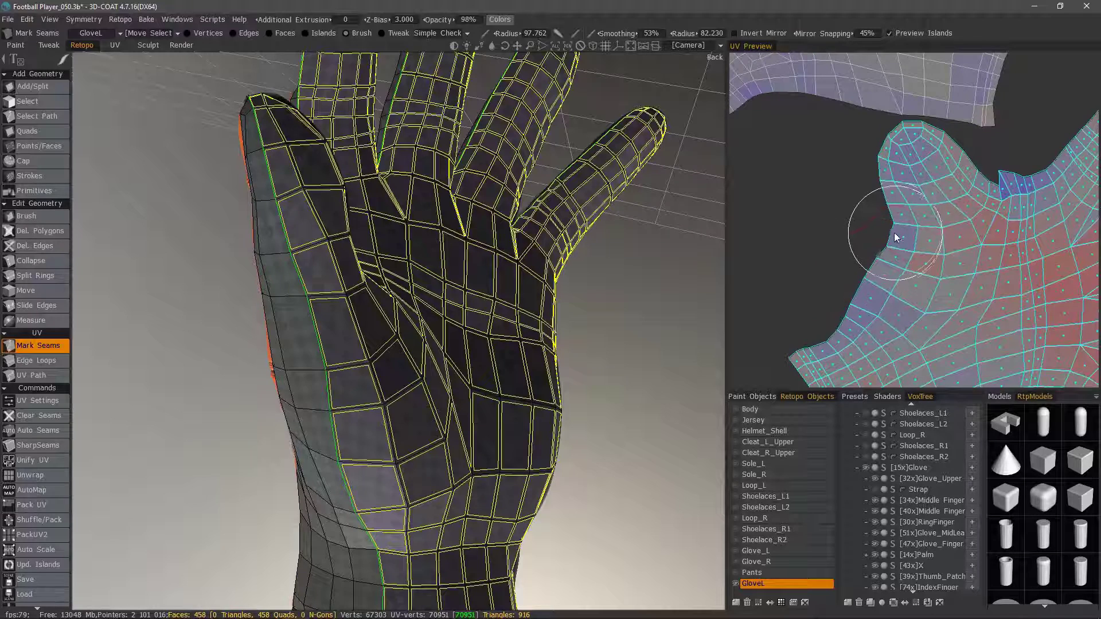
{"action": "mouse_move", "coordinate": [897, 237]}
{"action": "left_mouse_down"}
{"action": "mouse_move", "coordinate": [886, 226]}
{"action": "mouse_move", "coordinate": [882, 247]}
{"action": "mouse_move", "coordinate": [883, 223]}
{"action": "mouse_move", "coordinate": [926, 196]}
{"action": "mouse_move", "coordinate": [863, 293]}
{"action": "mouse_move", "coordinate": [879, 240]}
{"action": "mouse_move", "coordinate": [866, 246]}
{"action": "mouse_move", "coordinate": [881, 227]}
{"action": "mouse_move", "coordinate": [846, 216]}
{"action": "mouse_move", "coordinate": [777, 329]}
{"action": "mouse_move", "coordinate": [787, 344]}
{"action": "mouse_move", "coordinate": [858, 292]}
{"action": "mouse_move", "coordinate": [851, 307]}
{"action": "mouse_move", "coordinate": [861, 255]}
{"action": "mouse_move", "coordinate": [913, 236]}
{"action": "left_mouse_up"}
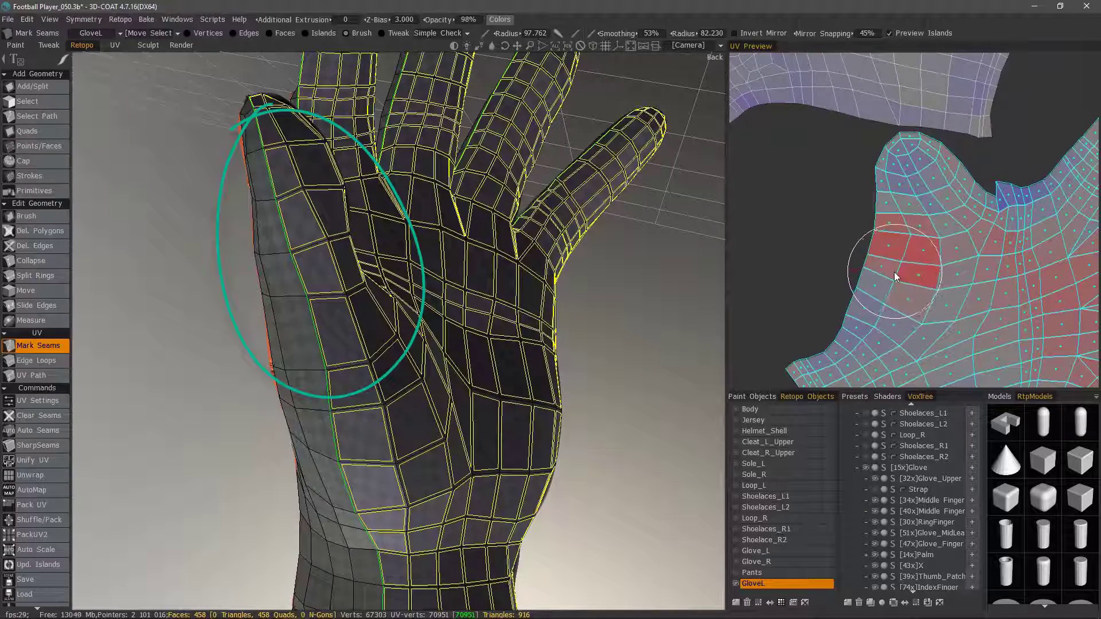
{"action": "mouse_move", "coordinate": [896, 275]}
{"action": "left_mouse_down"}
{"action": "mouse_move", "coordinate": [873, 273]}
{"action": "mouse_move", "coordinate": [907, 246]}
{"action": "mouse_move", "coordinate": [900, 229]}
{"action": "left_mouse_up"}
- Raise the brush smoothing to 95% and smooth the UVs around the thumb base and the gap beside the index finger
{"action": "right_click_drag", "start_coordinate": [889, 248], "coordinate": [890, 182], "text": "shift"}
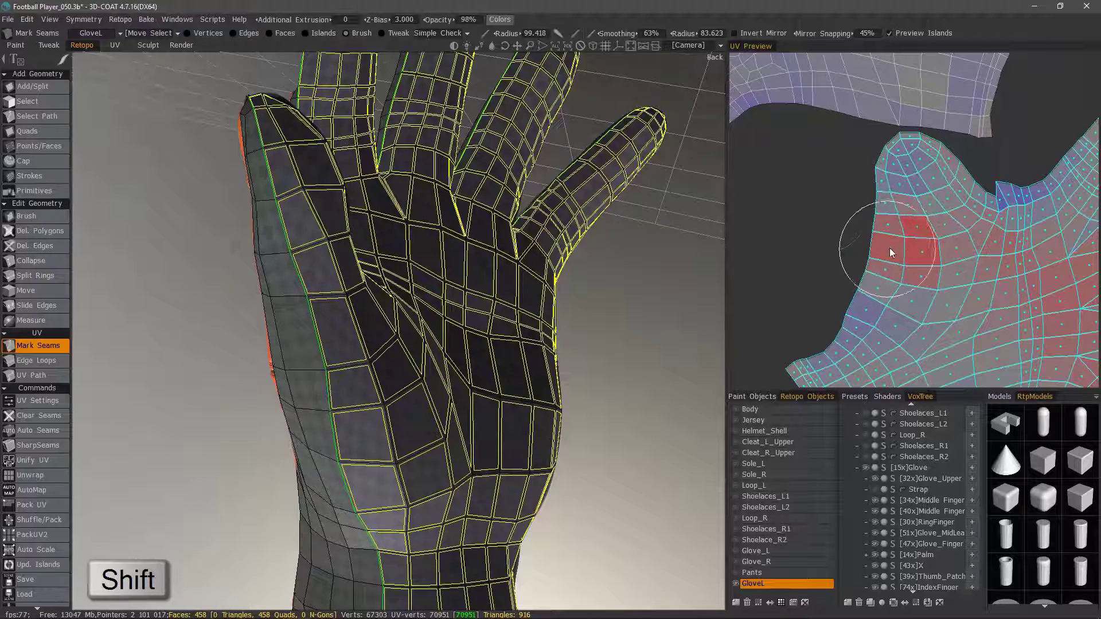
{"action": "mouse_move", "coordinate": [890, 248]}
{"action": "left_mouse_down", "text": "shift"}
{"action": "mouse_move", "coordinate": [909, 256]}
{"action": "mouse_move", "coordinate": [927, 294]}
{"action": "mouse_move", "coordinate": [920, 253]}
{"action": "mouse_move", "coordinate": [908, 302]}
{"action": "mouse_move", "coordinate": [907, 229]}
{"action": "mouse_move", "coordinate": [907, 279]}
{"action": "mouse_move", "coordinate": [883, 241]}
{"action": "mouse_move", "coordinate": [896, 212]}
{"action": "mouse_move", "coordinate": [922, 270]}
{"action": "mouse_move", "coordinate": [927, 260]}
{"action": "mouse_move", "coordinate": [907, 239]}
{"action": "mouse_move", "coordinate": [890, 253]}
{"action": "mouse_move", "coordinate": [902, 265]}
{"action": "left_mouse_up", "text": "shift"}
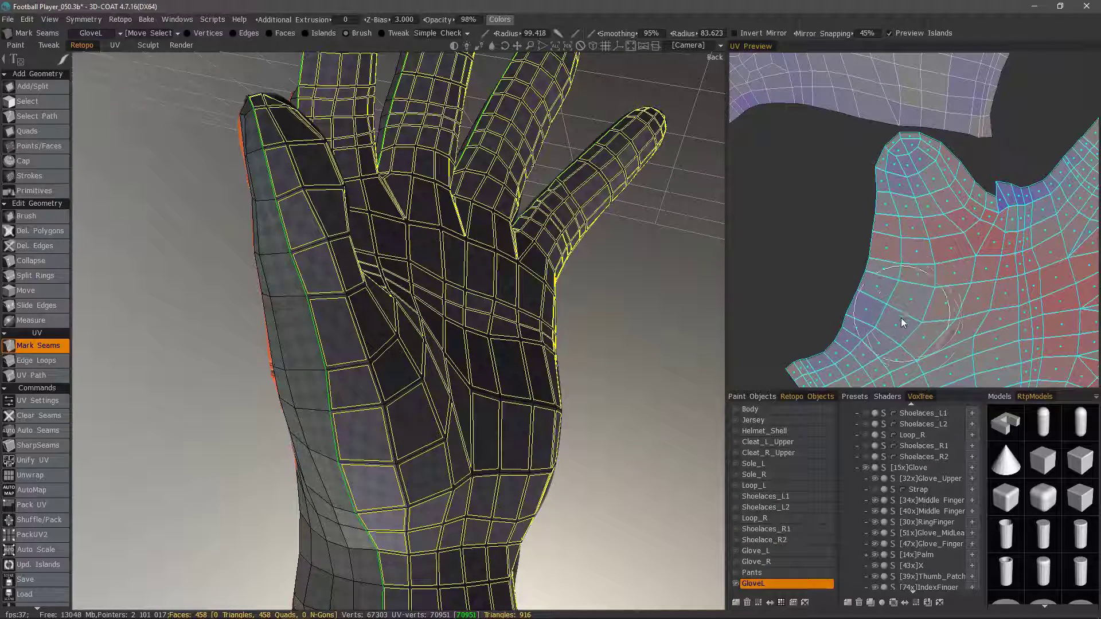
{"action": "middle_click_drag", "start_coordinate": [1000, 218], "coordinate": [870, 252]}
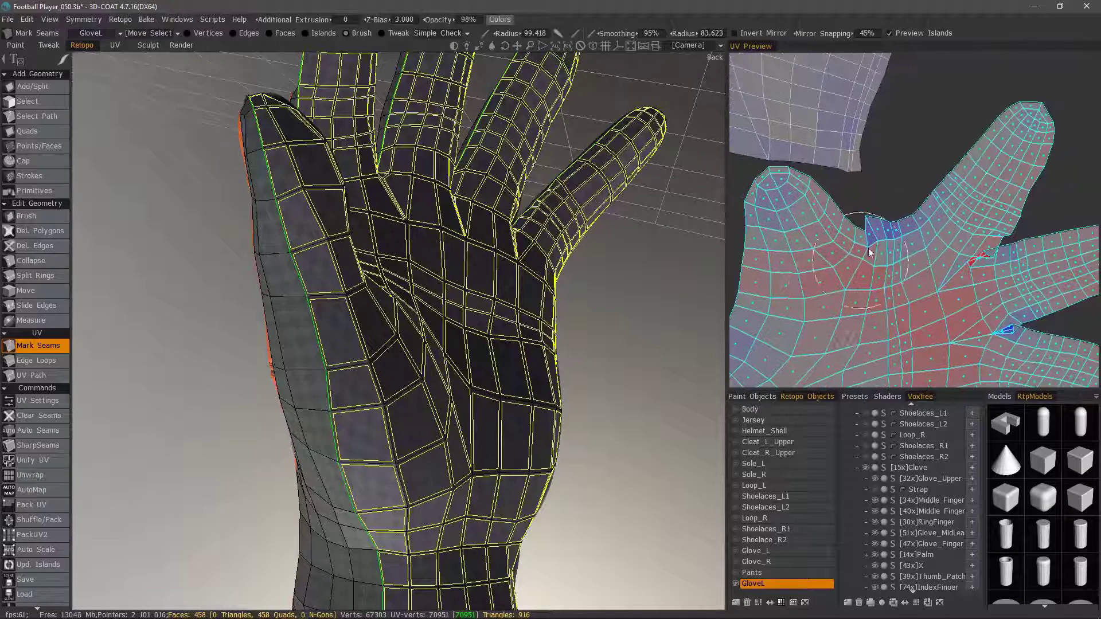
{"action": "mouse_move", "coordinate": [870, 252]}
{"action": "left_mouse_down", "text": "shift"}
{"action": "mouse_move", "coordinate": [890, 246]}
{"action": "mouse_move", "coordinate": [902, 277]}
{"action": "mouse_move", "coordinate": [991, 268]}
{"action": "mouse_move", "coordinate": [937, 261]}
{"action": "left_mouse_up", "text": "shift"}
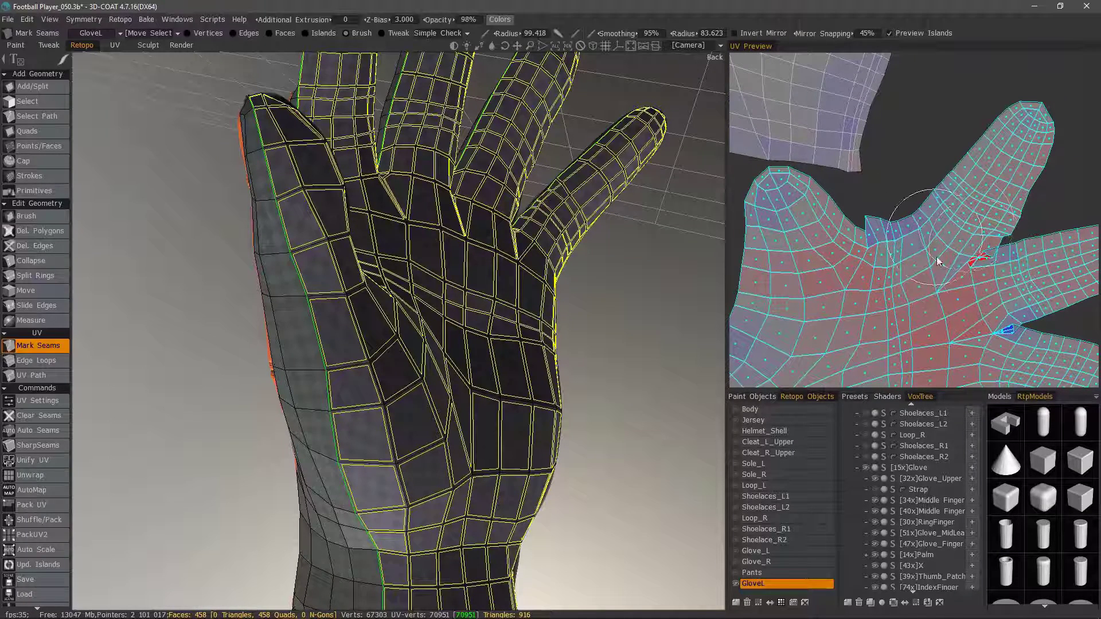
- Use Tweak mode to move the protruding corner point inward at the gap between the thumb and index finger
{"action": "left_click", "coordinate": [383, 33]}
{"action": "left_click", "coordinate": [778, 183]}
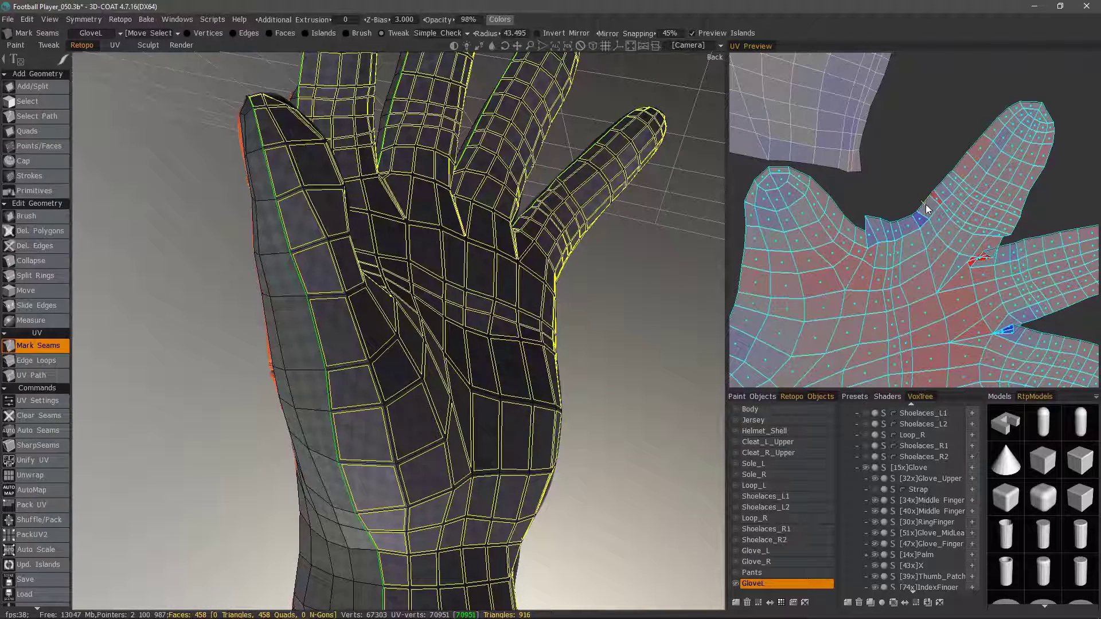
{"action": "scroll", "coordinate": [866, 203], "scroll_direction": "up", "scroll_amount": 5}
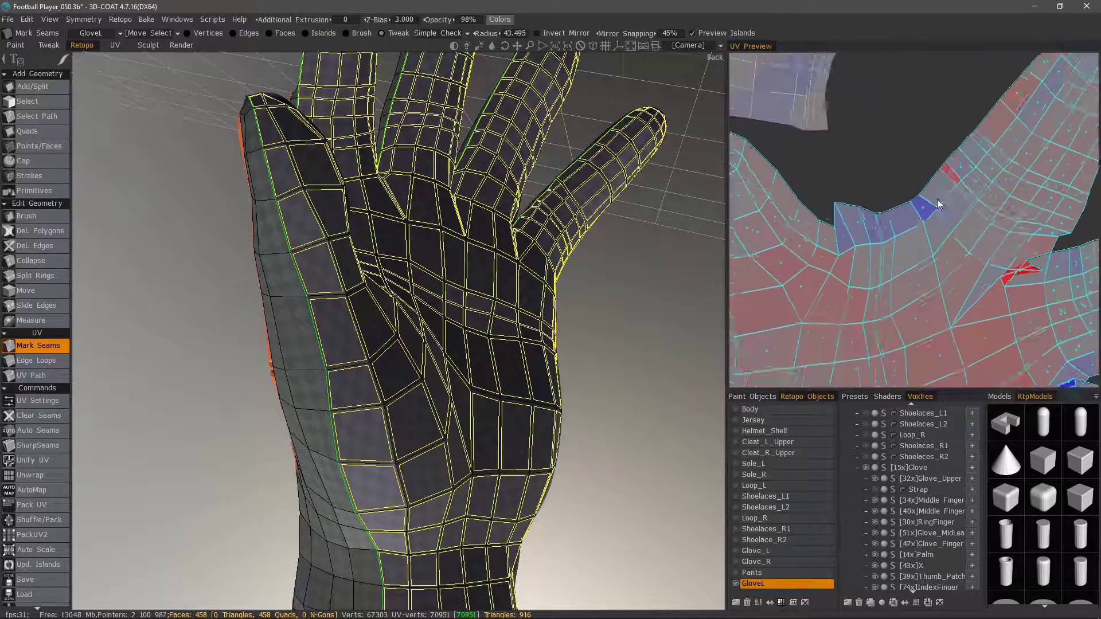
{"action": "left_click_drag", "start_coordinate": [833, 204], "coordinate": [835, 215]}
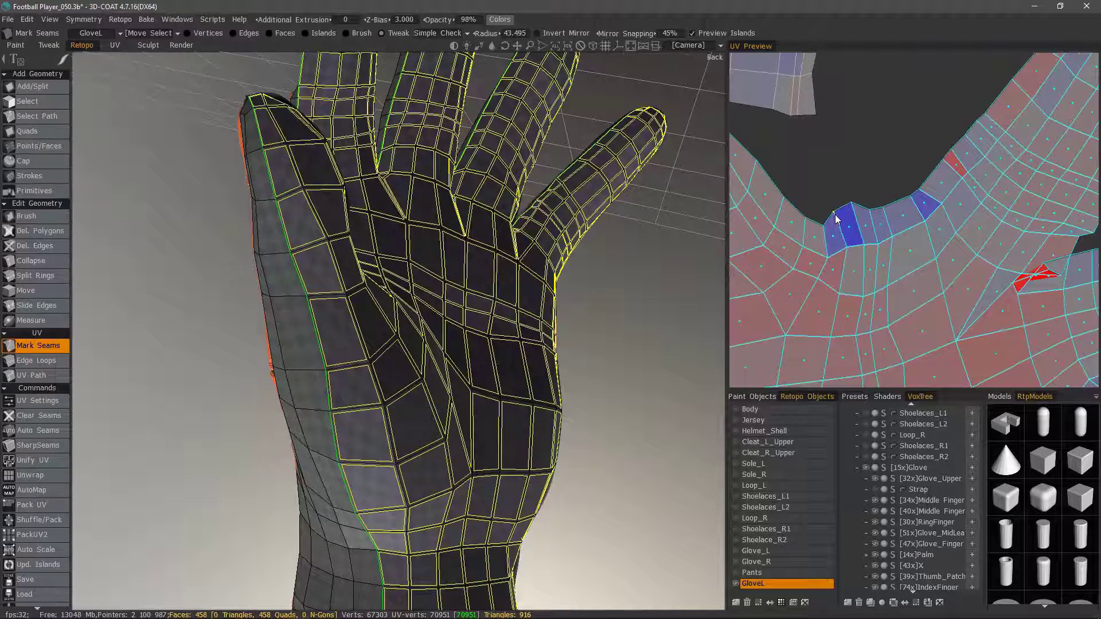
- Use Vertices mode to reposition individual boundary points along the gap between the thumb and index finger
{"action": "left_click", "coordinate": [191, 35]}
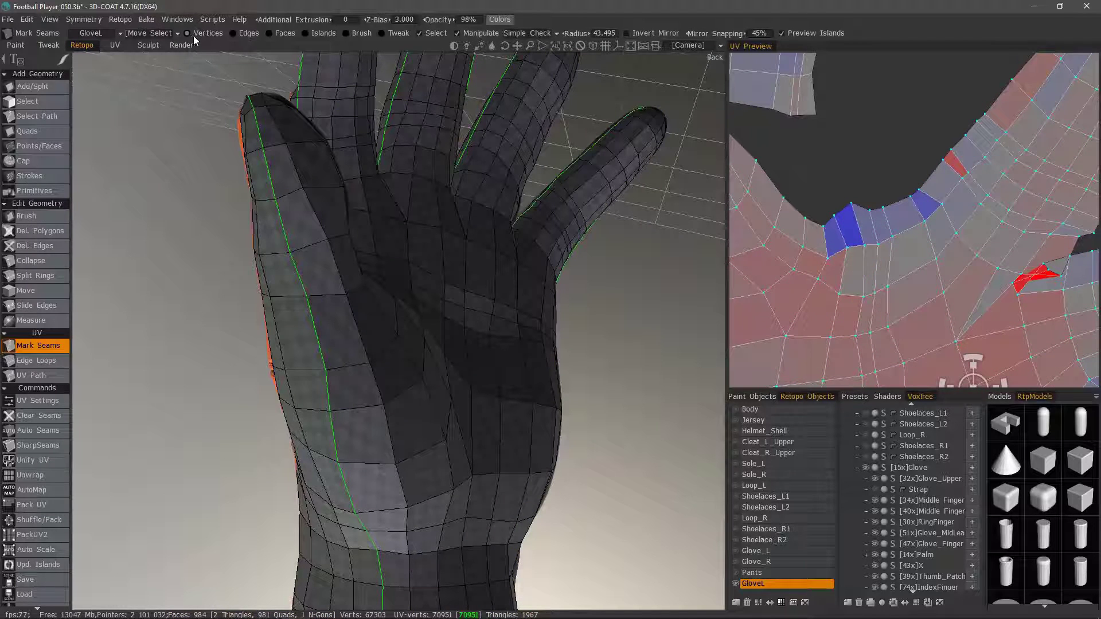
{"action": "left_click", "coordinate": [852, 207]}
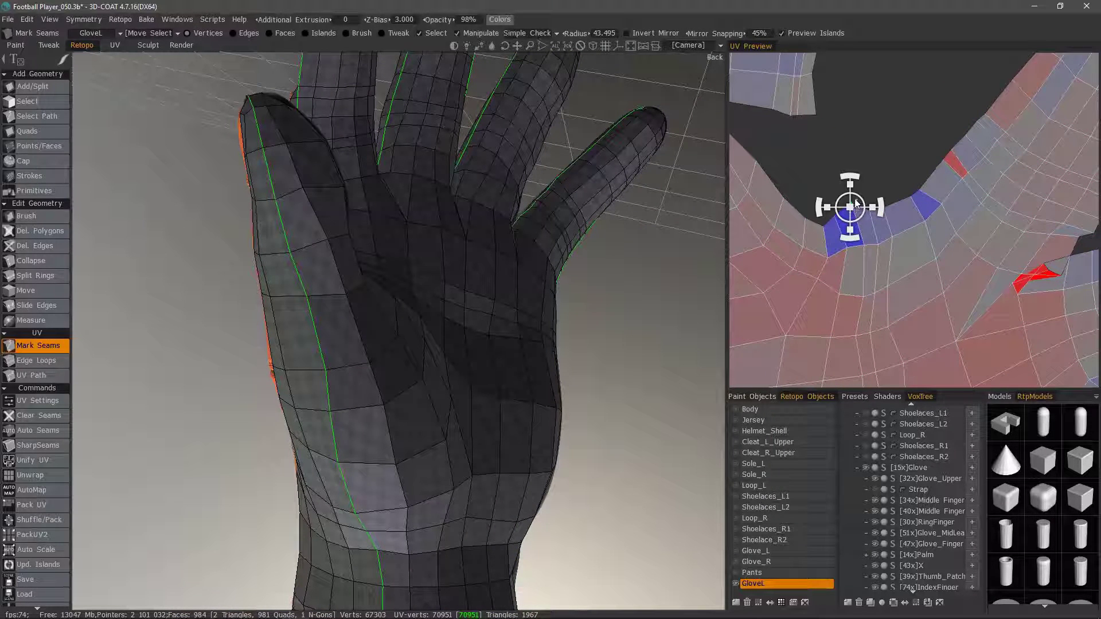
{"action": "left_click_drag", "start_coordinate": [856, 194], "coordinate": [907, 188]}
{"action": "left_click", "coordinate": [909, 196]}
{"action": "left_click", "coordinate": [942, 160]}
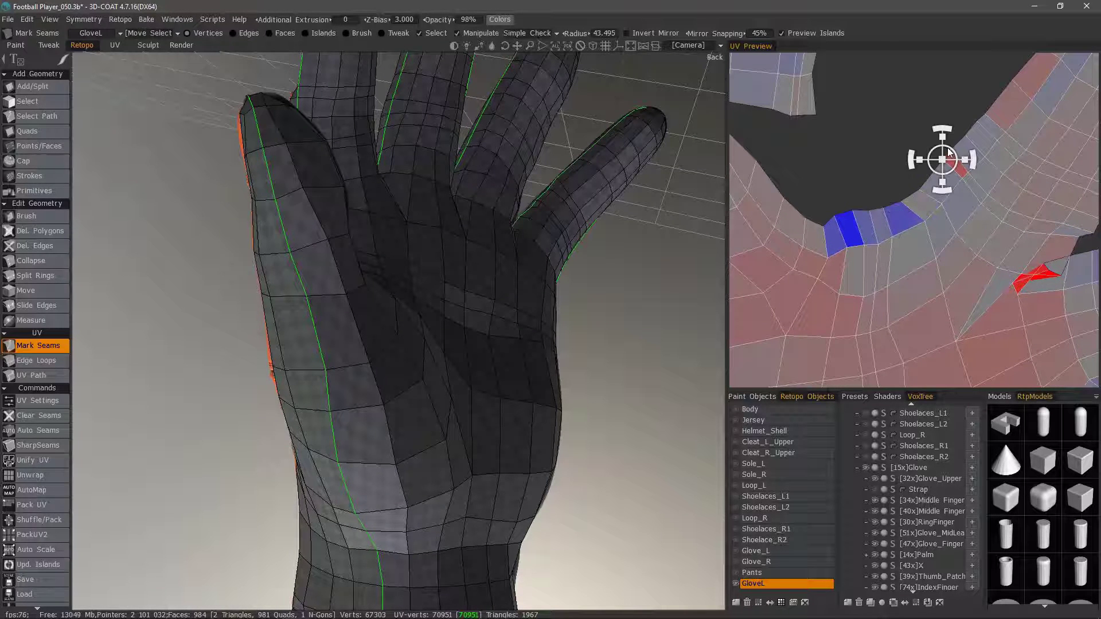
{"action": "left_click_drag", "start_coordinate": [947, 148], "coordinate": [936, 156]}
{"action": "left_click", "coordinate": [936, 161]}
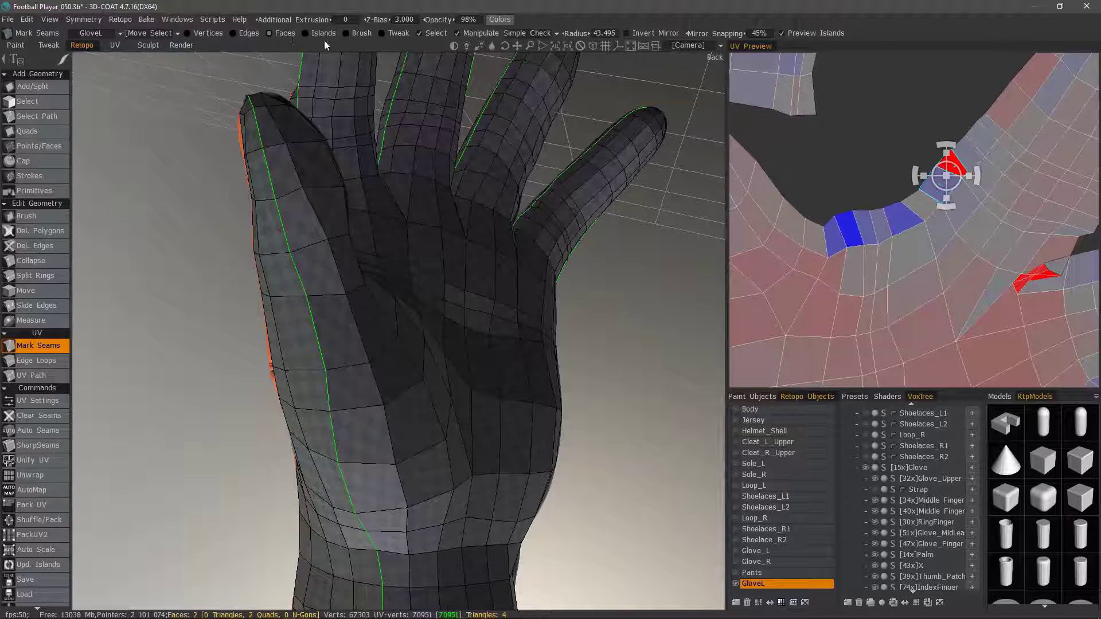
- Switch to Faces mode and nudge a single boundary face between the thumb and index finger
{"action": "left_click", "coordinate": [929, 187], "text": "ctrl"}
{"action": "left_click", "coordinate": [947, 165], "text": "ctrl"}
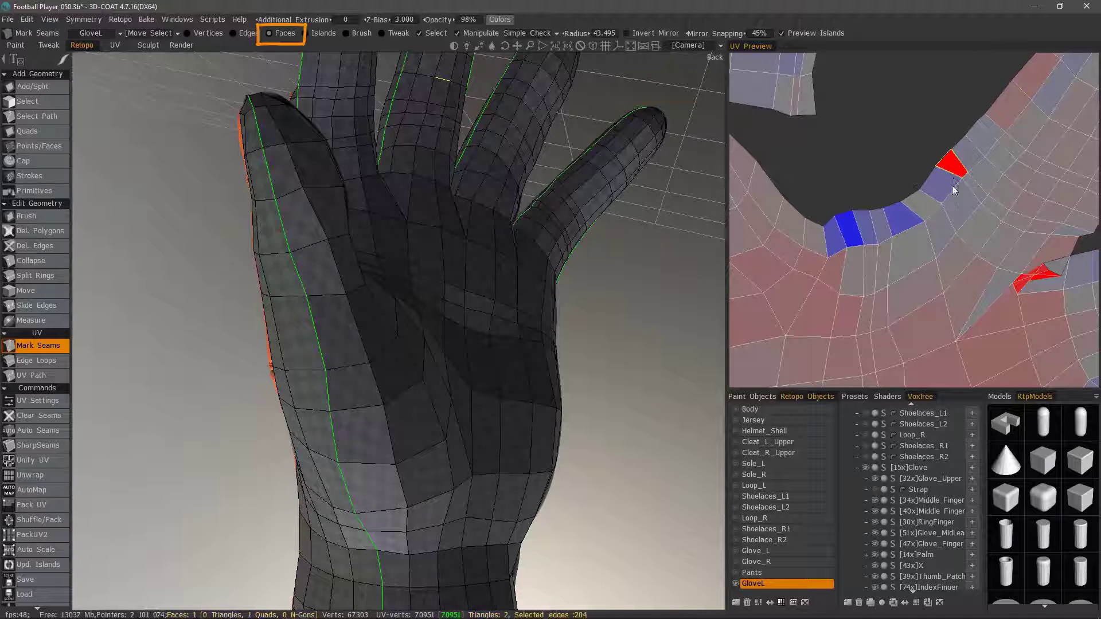
{"action": "left_click", "coordinate": [922, 208]}
{"action": "mouse_move", "coordinate": [929, 192]}
{"action": "left_mouse_down"}
{"action": "mouse_move", "coordinate": [921, 182]}
{"action": "mouse_move", "coordinate": [927, 190]}
{"action": "left_mouse_up"}
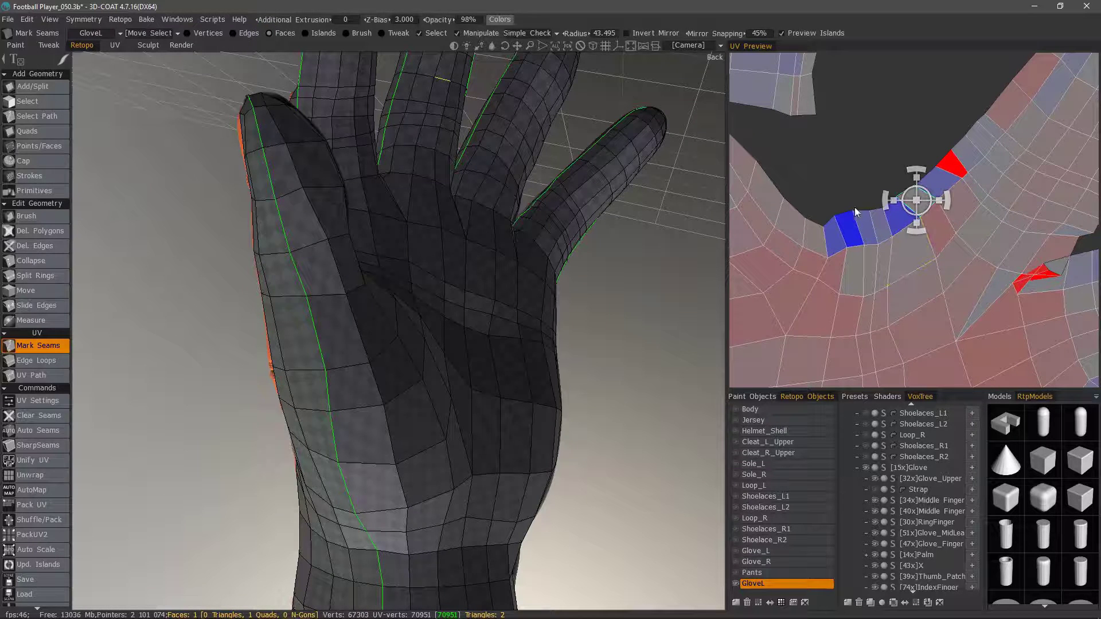
- Select a block of neighbouring faces at the index finger's base, shift it slightly towards the thumb gap, and clear the selection
{"action": "left_click", "coordinate": [915, 212]}
{"action": "mouse_move", "coordinate": [937, 184]}
{"action": "left_mouse_down", "text": "shift"}
{"action": "mouse_move", "coordinate": [914, 226]}
{"action": "mouse_move", "coordinate": [940, 190]}
{"action": "left_mouse_up", "text": "shift"}
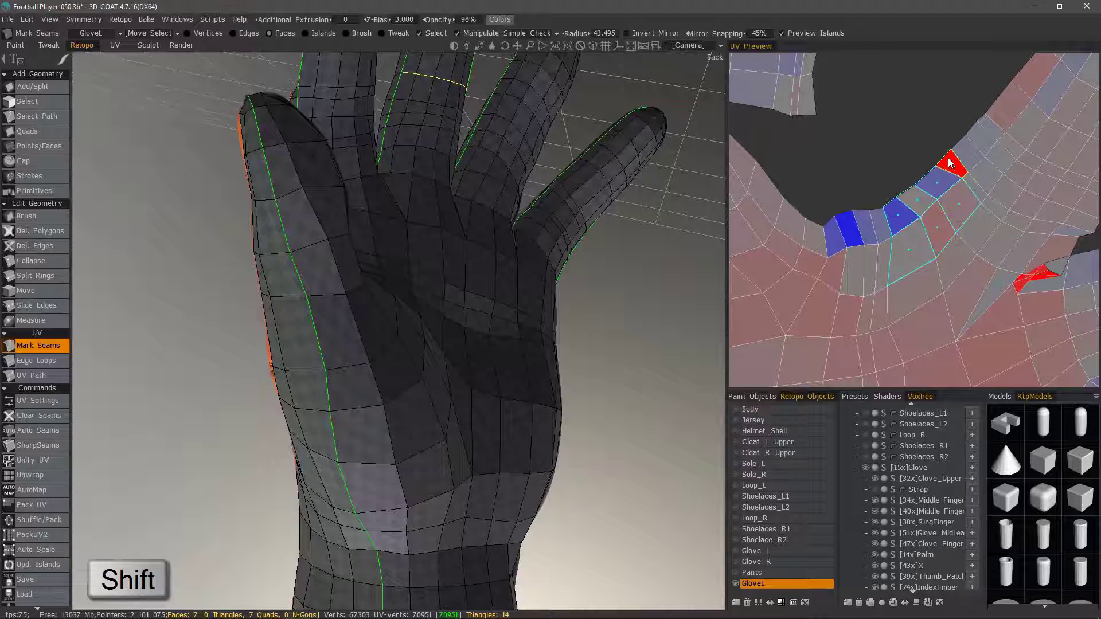
{"action": "left_click", "coordinate": [974, 189], "text": "shift"}
{"action": "mouse_move", "coordinate": [947, 190]}
{"action": "left_mouse_down"}
{"action": "mouse_move", "coordinate": [937, 180]}
{"action": "mouse_move", "coordinate": [948, 204]}
{"action": "left_mouse_up"}
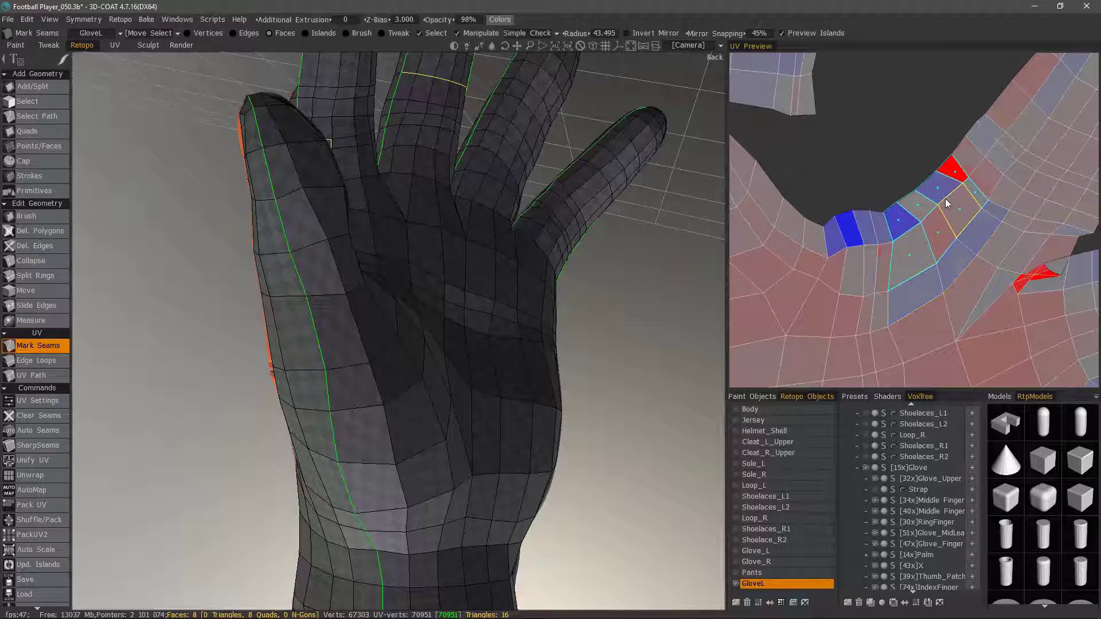
{"action": "left_click_drag", "start_coordinate": [945, 199], "coordinate": [942, 196]}
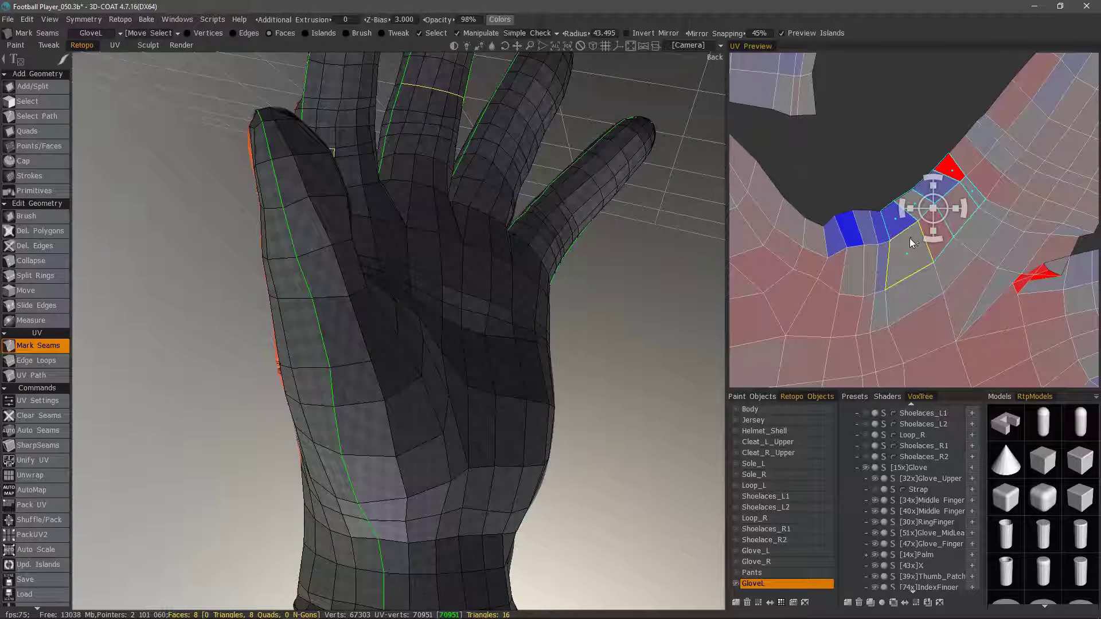
{"action": "left_click", "coordinate": [910, 240]}
{"action": "key", "text": "Escape"}
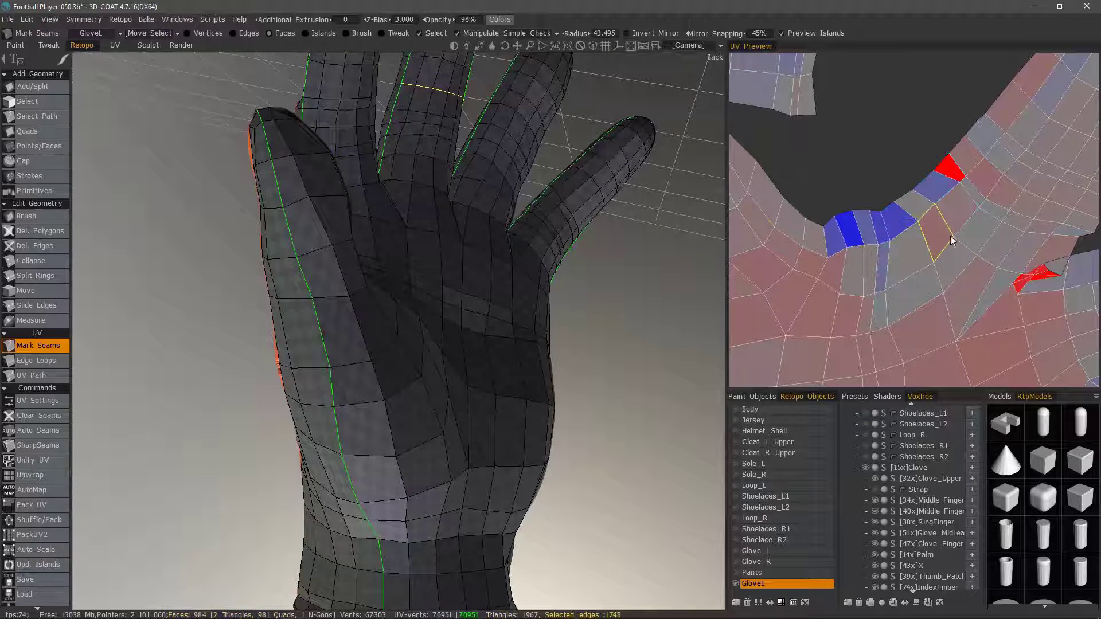
- Use Vertices mode to pull apart the overlapping points in the gap between the index and middle fingers
{"action": "middle_click_drag", "start_coordinate": [966, 234], "coordinate": [814, 172]}
{"action": "middle_click_drag", "start_coordinate": [920, 201], "coordinate": [900, 176]}
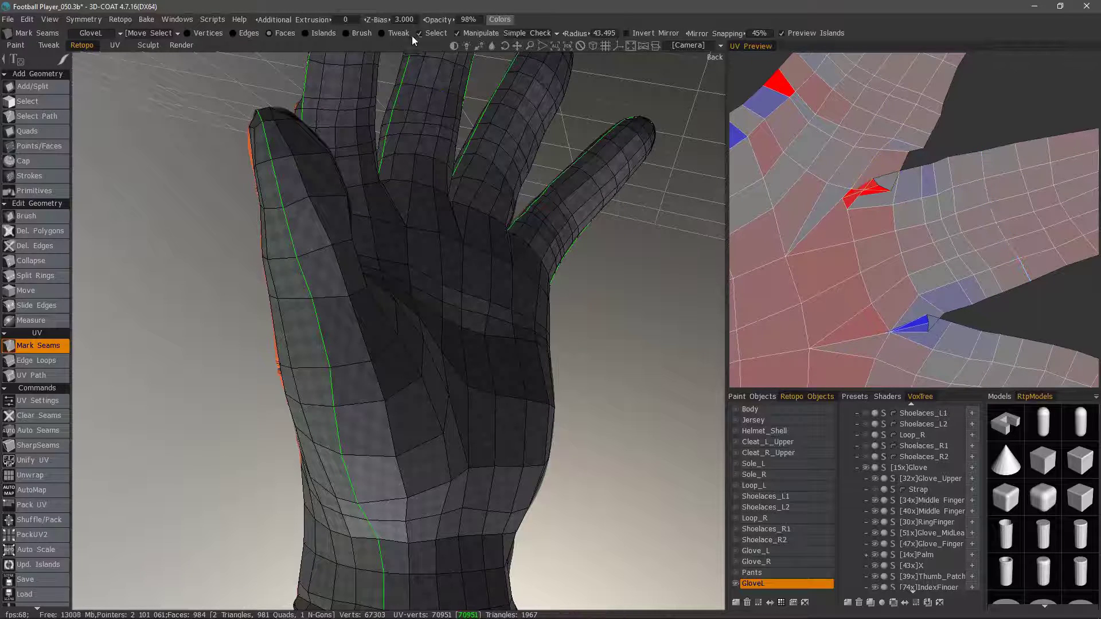
{"action": "left_click", "coordinate": [191, 33]}
{"action": "left_click_drag", "start_coordinate": [873, 179], "coordinate": [884, 188]}
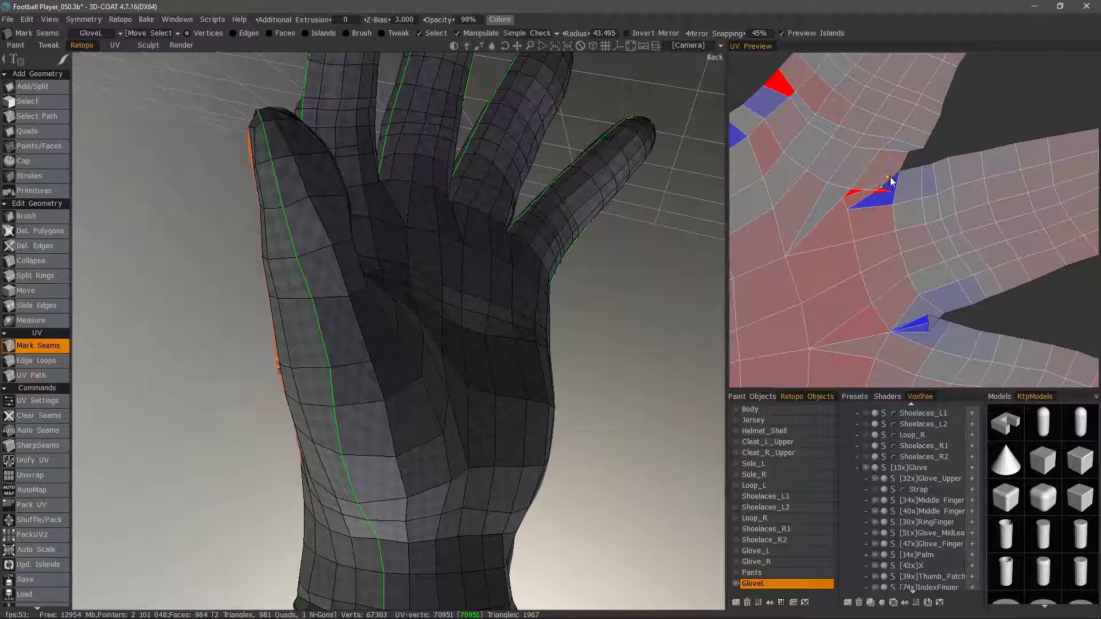
{"action": "left_click", "coordinate": [886, 177]}
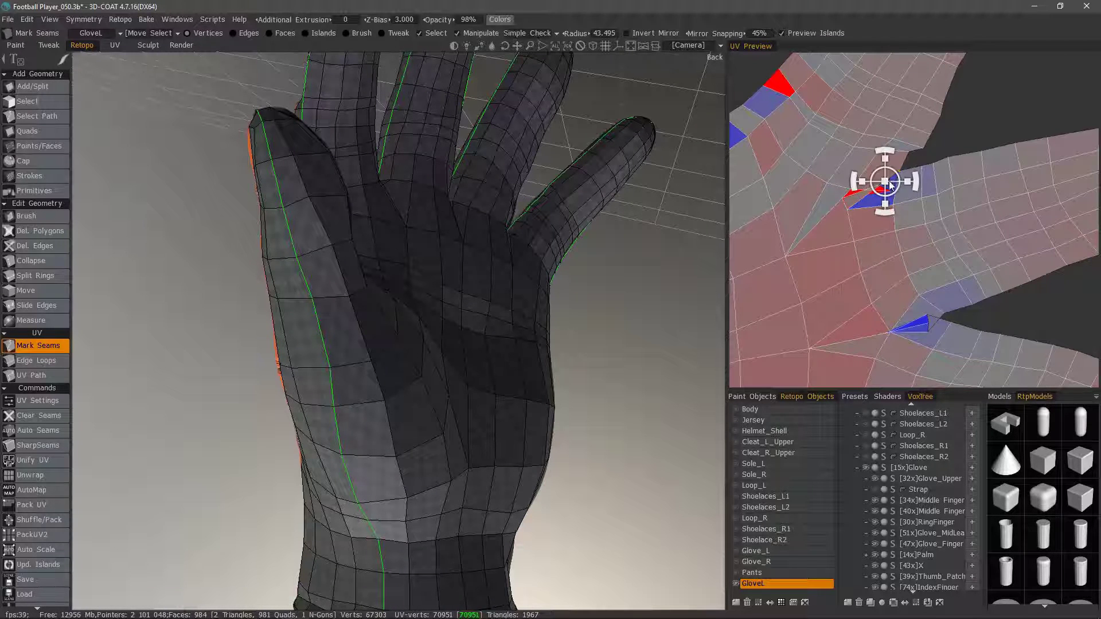
{"action": "left_click", "coordinate": [885, 193]}
{"action": "left_click", "coordinate": [890, 188]}
{"action": "left_click_drag", "start_coordinate": [899, 185], "coordinate": [885, 169]}
{"action": "left_click", "coordinate": [876, 190]}
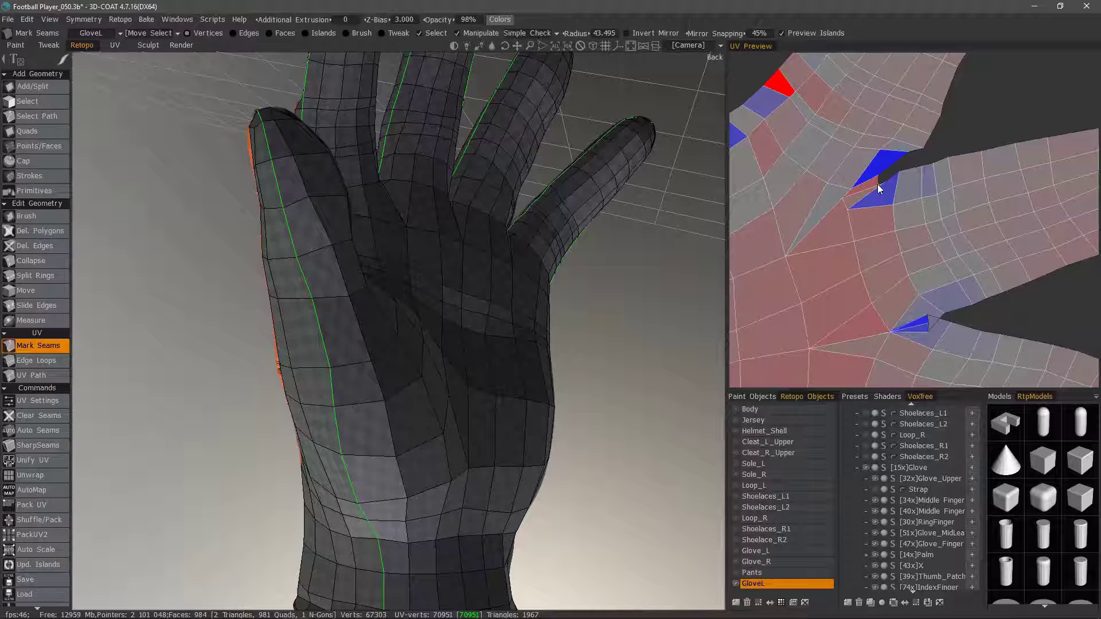
{"action": "left_click_drag", "start_coordinate": [887, 175], "coordinate": [886, 173]}
{"action": "left_click", "coordinate": [884, 173]}
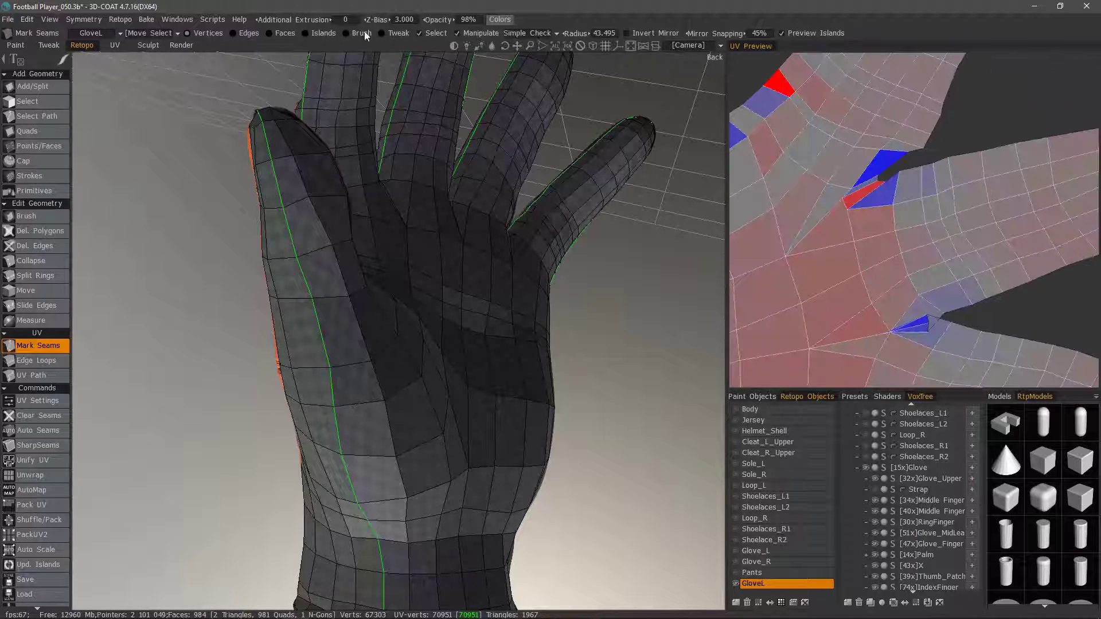
- Switch to Brush mode, reduce the brush radius to about 13.9, and open up the gap between the index and middle fingers
{"action": "left_click", "coordinate": [360, 33]}
{"action": "key", "text": "["}
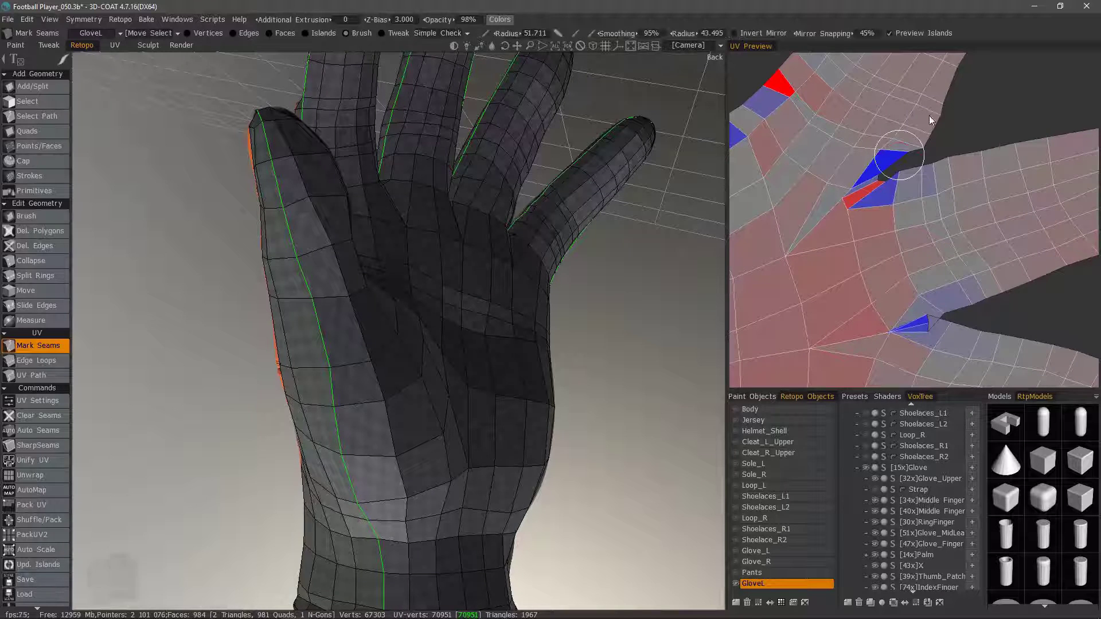
{"action": "key", "text": "bracketleft"}
{"action": "key", "text": "bracketleft"}
{"action": "key", "text": "bracketleft"}
{"action": "key", "text": "bracketleft"}
{"action": "key", "text": "bracketleft"}
{"action": "key", "text": "bracketleft"}
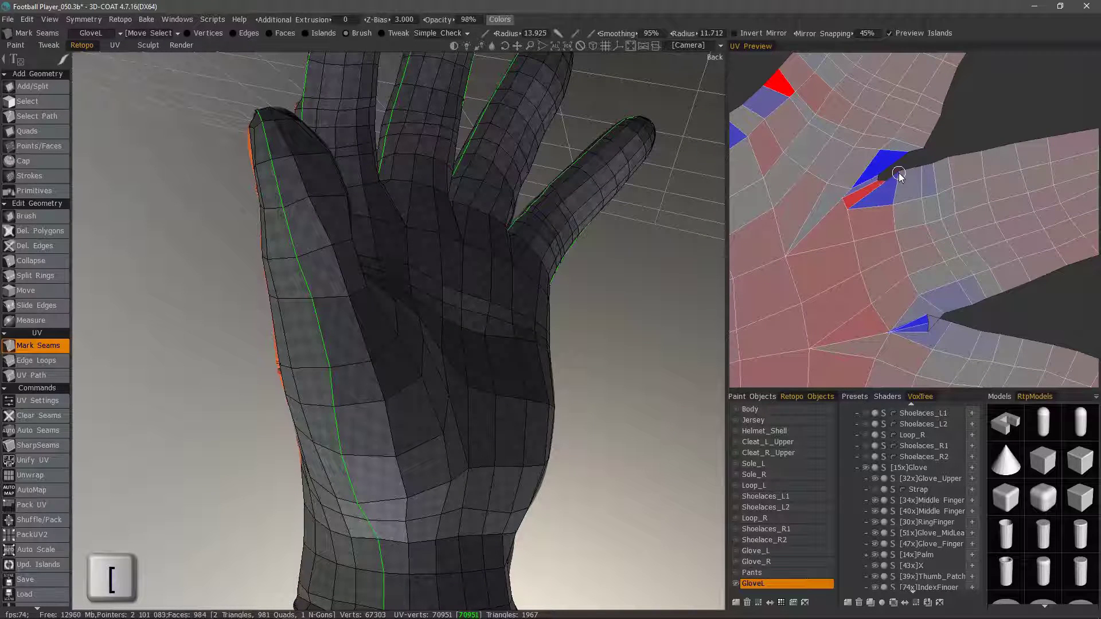
{"action": "mouse_move", "coordinate": [872, 184]}
{"action": "left_mouse_down"}
{"action": "mouse_move", "coordinate": [927, 138]}
{"action": "mouse_move", "coordinate": [937, 113]}
{"action": "left_mouse_up"}
{"action": "mouse_move", "coordinate": [889, 181]}
{"action": "left_mouse_down"}
{"action": "mouse_move", "coordinate": [873, 183]}
{"action": "mouse_move", "coordinate": [945, 166]}
{"action": "mouse_move", "coordinate": [912, 143]}
{"action": "mouse_move", "coordinate": [882, 191]}
{"action": "mouse_move", "coordinate": [866, 188]}
{"action": "mouse_move", "coordinate": [914, 180]}
{"action": "mouse_move", "coordinate": [929, 219]}
{"action": "left_mouse_up"}
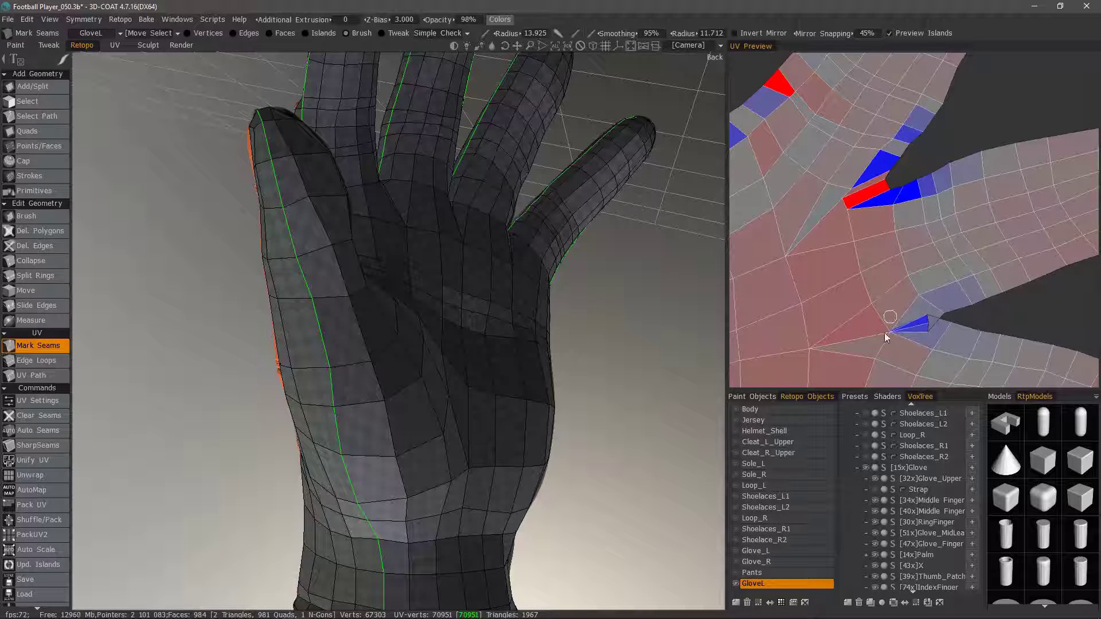
- Brush apart the pinched UV edges in the gap between the middle and ring fingers
{"action": "mouse_move", "coordinate": [928, 319]}
{"action": "left_mouse_down"}
{"action": "mouse_move", "coordinate": [927, 338]}
{"action": "mouse_move", "coordinate": [921, 316]}
{"action": "mouse_move", "coordinate": [924, 335]}
{"action": "mouse_move", "coordinate": [980, 337]}
{"action": "left_mouse_up"}
{"action": "mouse_move", "coordinate": [895, 351]}
{"action": "left_mouse_down"}
{"action": "mouse_move", "coordinate": [889, 321]}
{"action": "mouse_move", "coordinate": [892, 331]}
{"action": "mouse_move", "coordinate": [842, 346]}
{"action": "mouse_move", "coordinate": [928, 312]}
{"action": "mouse_move", "coordinate": [961, 319]}
{"action": "mouse_move", "coordinate": [932, 330]}
{"action": "left_mouse_up"}
{"action": "mouse_move", "coordinate": [863, 328]}
{"action": "left_mouse_down"}
{"action": "mouse_move", "coordinate": [971, 320]}
{"action": "mouse_move", "coordinate": [843, 325]}
{"action": "mouse_move", "coordinate": [905, 342]}
{"action": "mouse_move", "coordinate": [866, 304]}
{"action": "mouse_move", "coordinate": [868, 324]}
{"action": "mouse_move", "coordinate": [897, 315]}
{"action": "mouse_move", "coordinate": [916, 329]}
{"action": "mouse_move", "coordinate": [991, 337]}
{"action": "mouse_move", "coordinate": [981, 344]}
{"action": "mouse_move", "coordinate": [902, 345]}
{"action": "mouse_move", "coordinate": [929, 338]}
{"action": "mouse_move", "coordinate": [920, 312]}
{"action": "mouse_move", "coordinate": [980, 304]}
{"action": "left_mouse_up"}
{"action": "left_click_drag", "start_coordinate": [918, 329], "coordinate": [930, 337]}
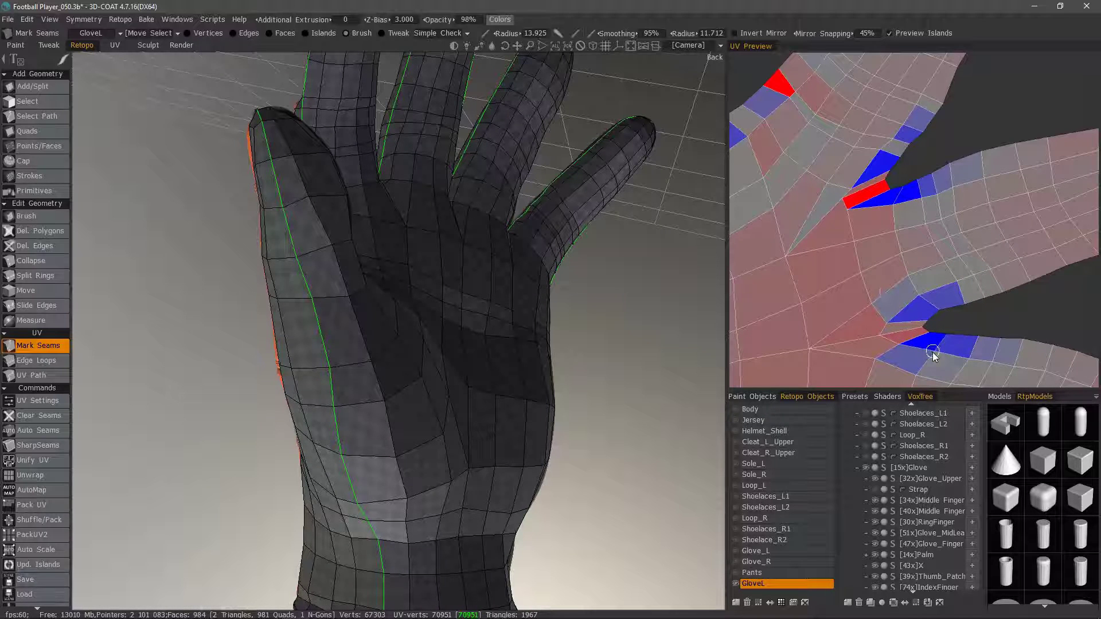
- Brush the overlapping UVs apart in the gap between the ring and little fingers
{"action": "middle_click_drag", "start_coordinate": [927, 325], "coordinate": [994, 227]}
{"action": "middle_click_drag", "start_coordinate": [889, 311], "coordinate": [807, 204]}
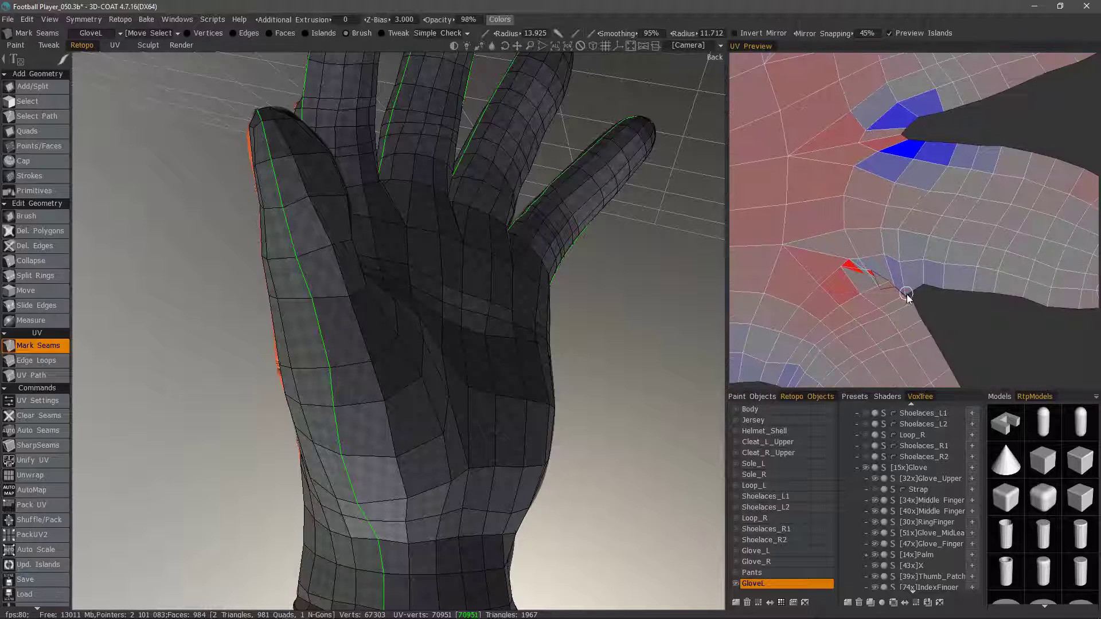
{"action": "mouse_move", "coordinate": [904, 292]}
{"action": "left_mouse_down"}
{"action": "mouse_move", "coordinate": [877, 270]}
{"action": "mouse_move", "coordinate": [902, 292]}
{"action": "mouse_move", "coordinate": [872, 284]}
{"action": "mouse_move", "coordinate": [868, 269]}
{"action": "mouse_move", "coordinate": [887, 287]}
{"action": "mouse_move", "coordinate": [872, 276]}
{"action": "mouse_move", "coordinate": [905, 253]}
{"action": "mouse_move", "coordinate": [848, 278]}
{"action": "mouse_move", "coordinate": [858, 295]}
{"action": "mouse_move", "coordinate": [908, 307]}
{"action": "left_mouse_up"}
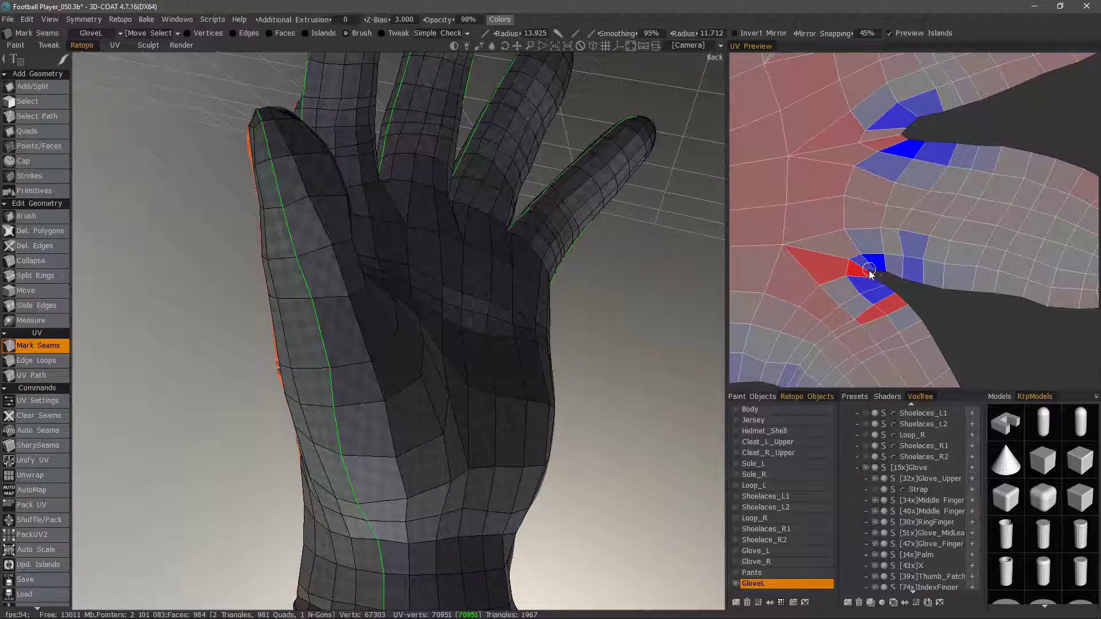
{"action": "left_click_drag", "start_coordinate": [870, 275], "coordinate": [878, 276]}
- Select the whole reshaped glove island in Islands mode and apply Relax to it twice
{"action": "scroll", "coordinate": [901, 325], "scroll_direction": "down", "scroll_amount": 5}
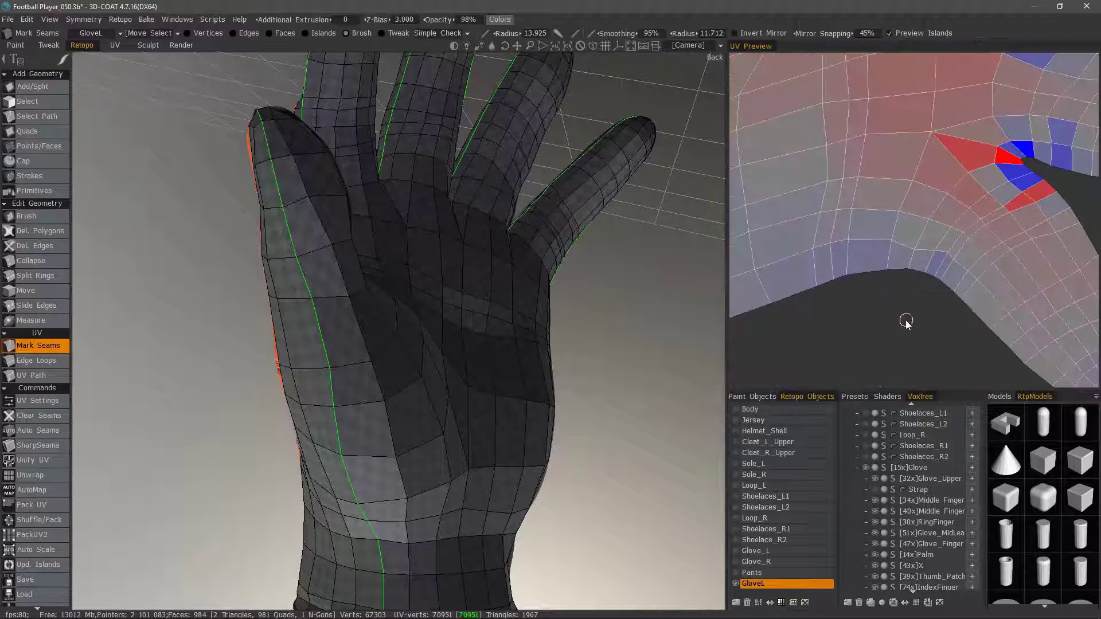
{"action": "scroll", "coordinate": [873, 290], "scroll_direction": "up", "scroll_amount": 1}
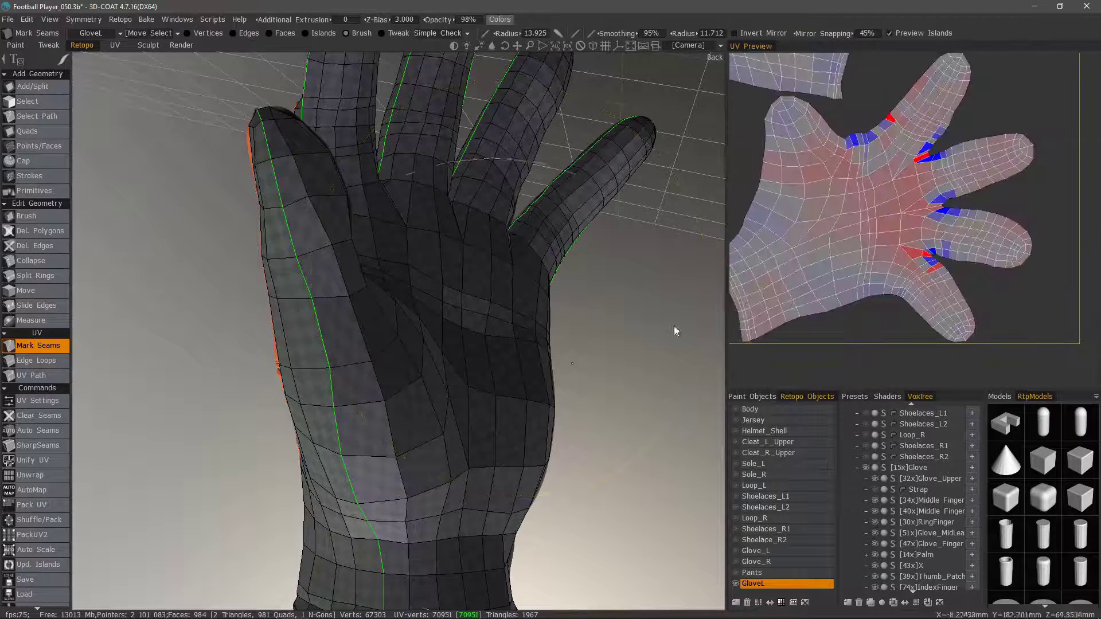
{"action": "left_click", "coordinate": [307, 34]}
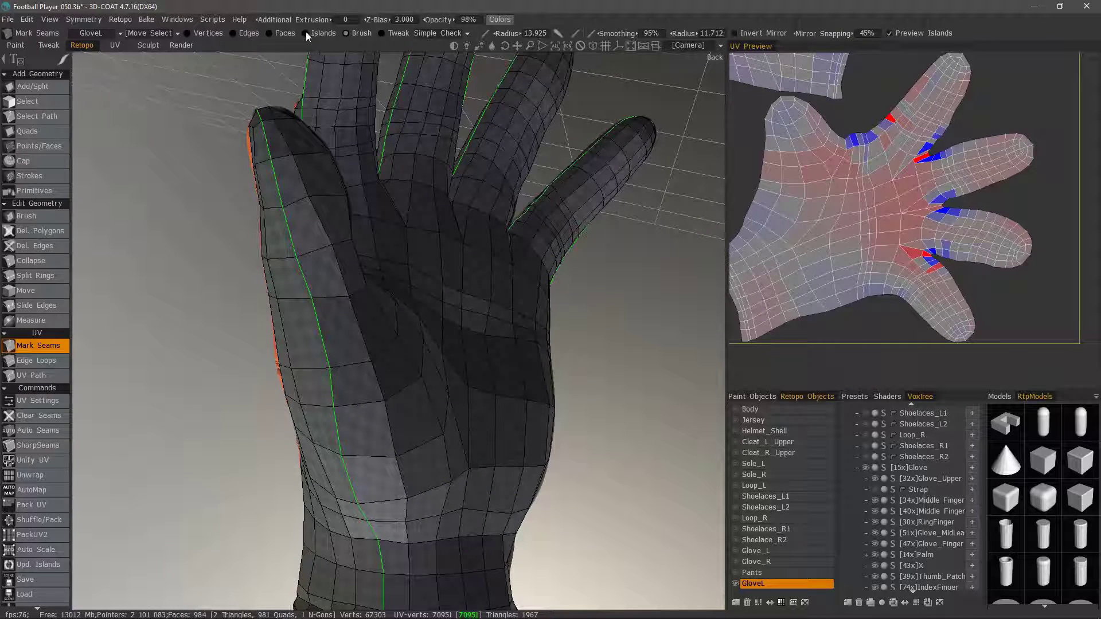
{"action": "left_click", "coordinate": [877, 235]}
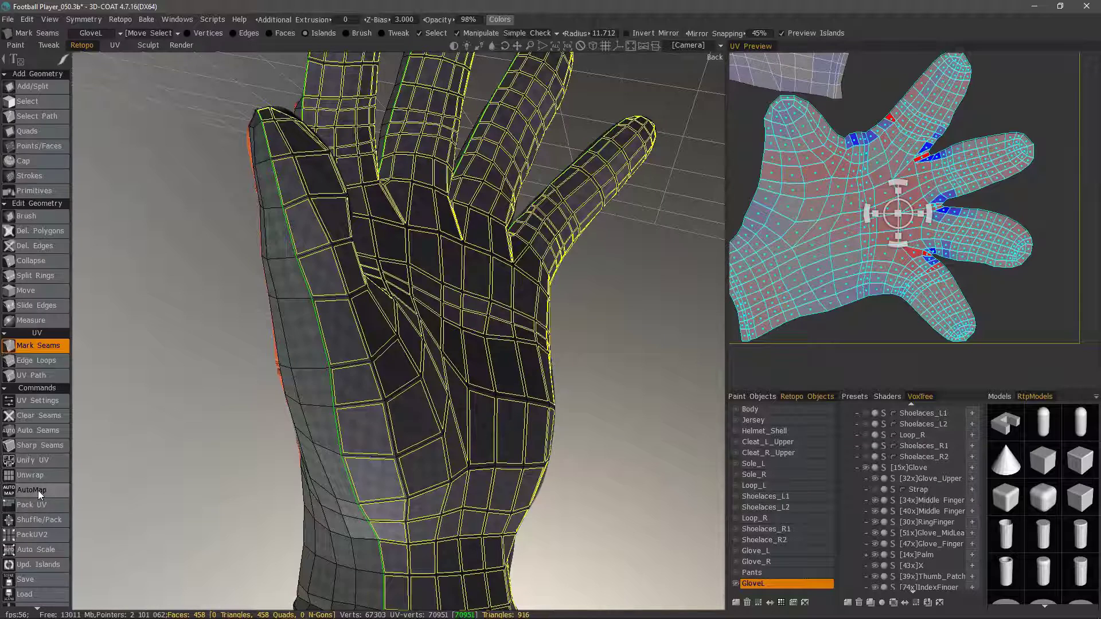
{"action": "scroll", "coordinate": [40, 508], "scroll_direction": "down", "scroll_amount": 10}
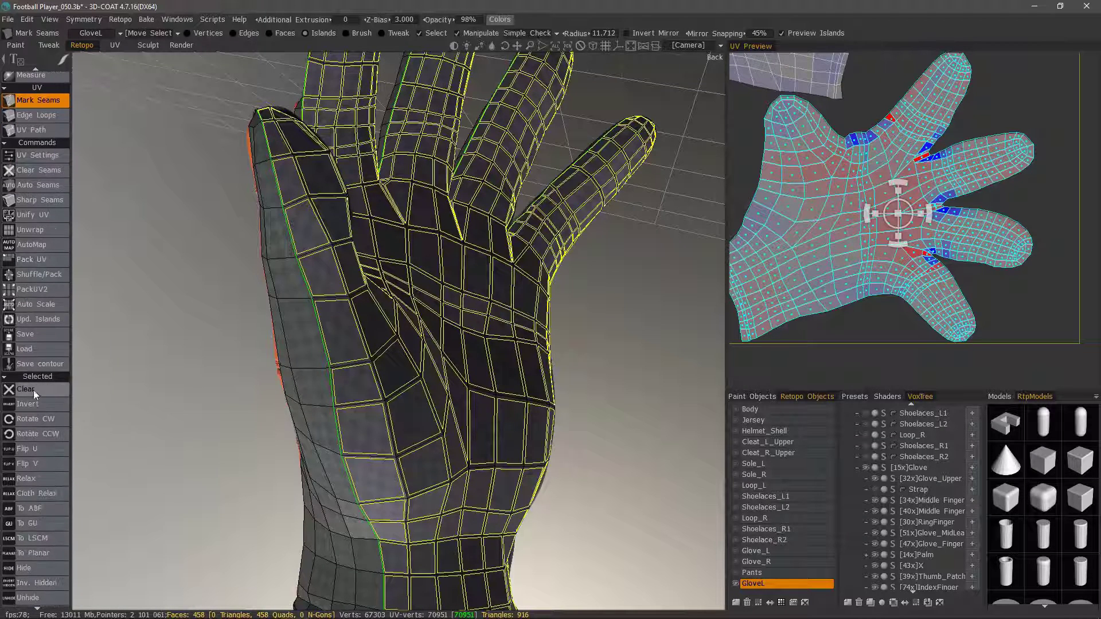
{"action": "left_click", "coordinate": [39, 479]}
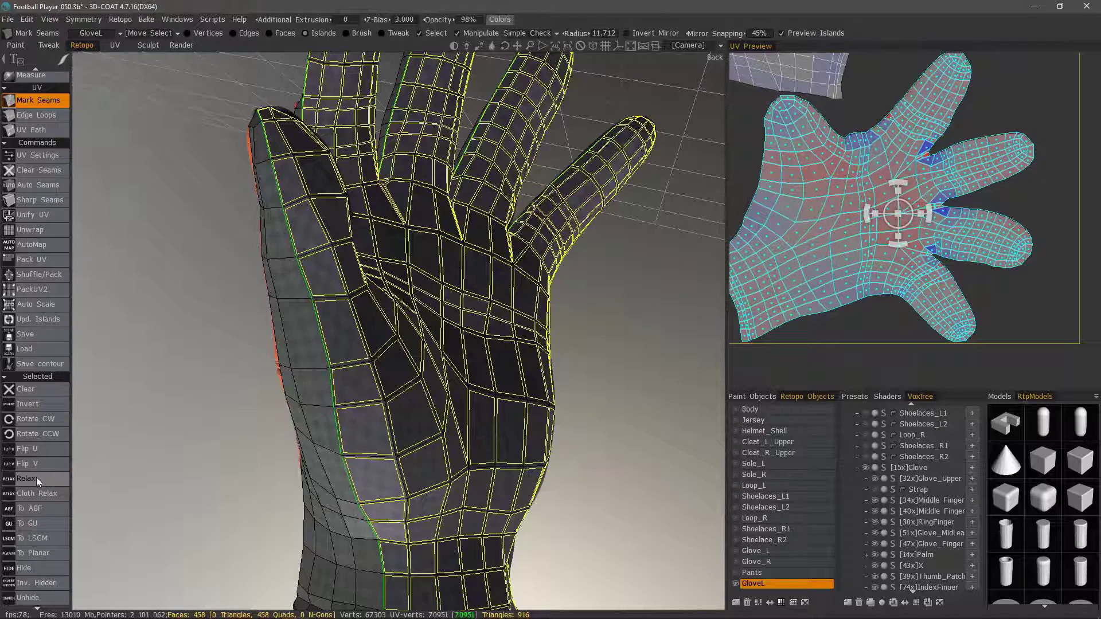
{"action": "left_click", "coordinate": [41, 480]}
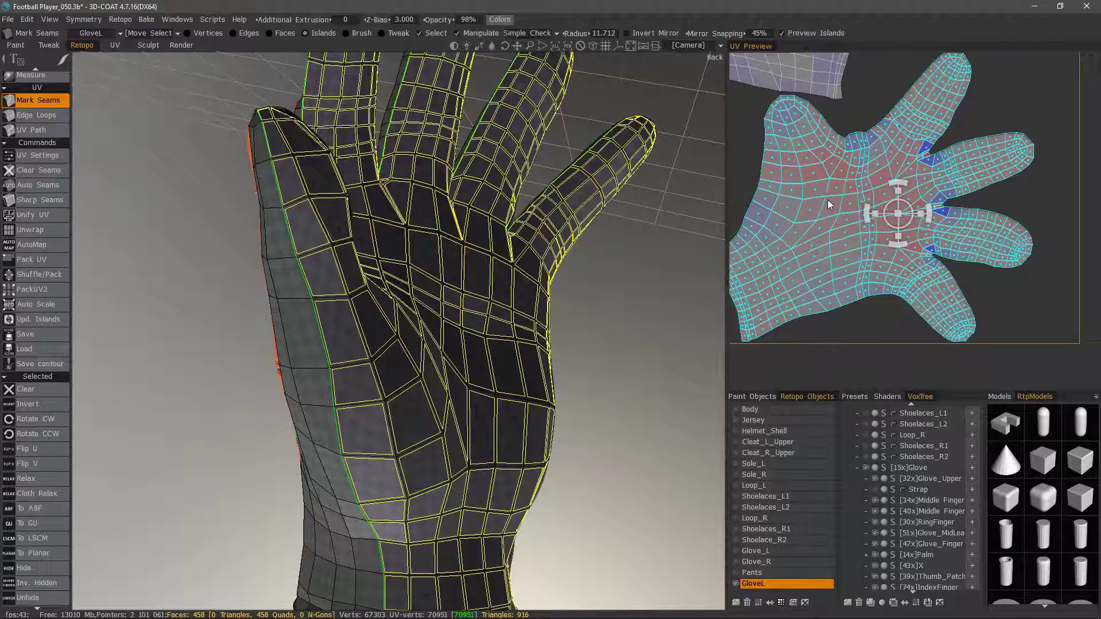
- Examine the stretching on the other glove island and compare it with the relaxed one
{"action": "middle_click_drag", "start_coordinate": [825, 197], "coordinate": [920, 239]}
{"action": "scroll", "coordinate": [872, 189], "scroll_direction": "up", "scroll_amount": 2}
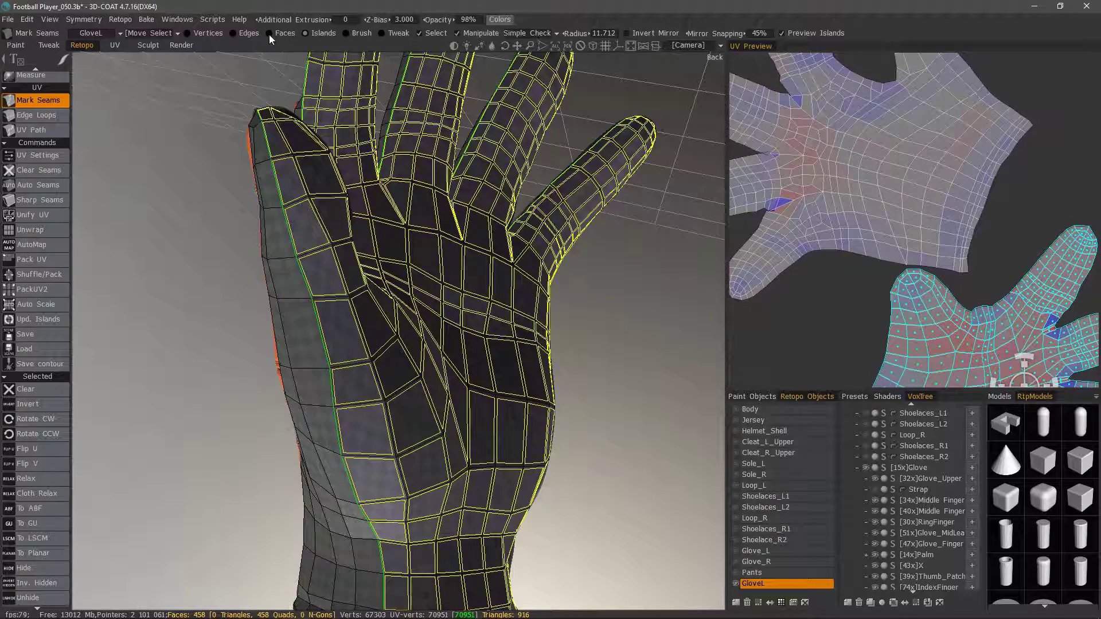
{"action": "left_click", "coordinate": [357, 34]}
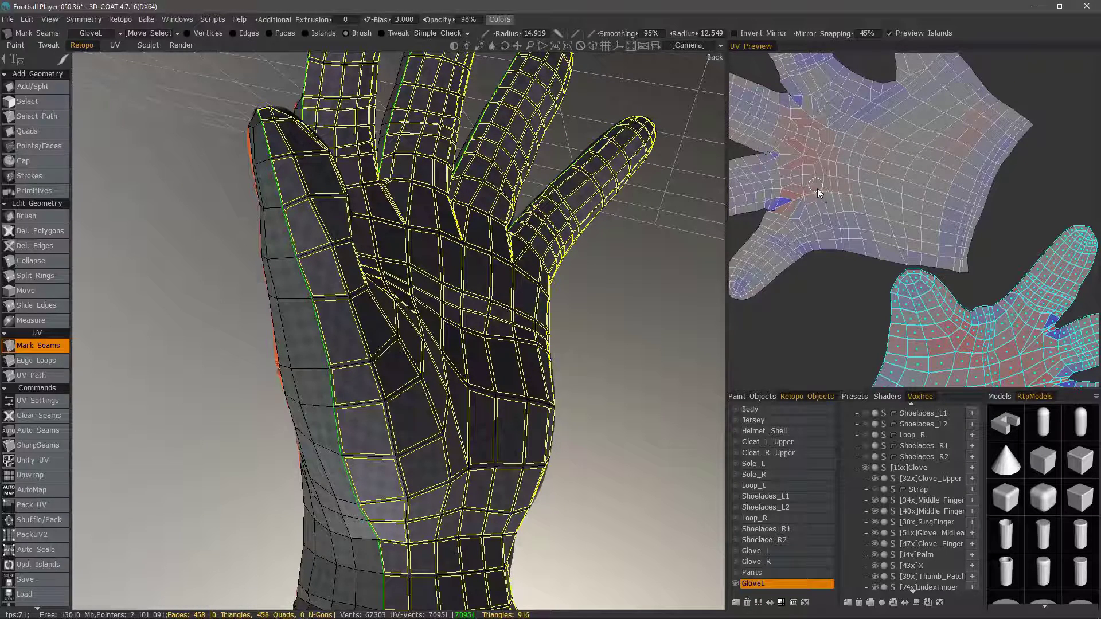
{"action": "middle_click_drag", "start_coordinate": [796, 102], "coordinate": [852, 186]}
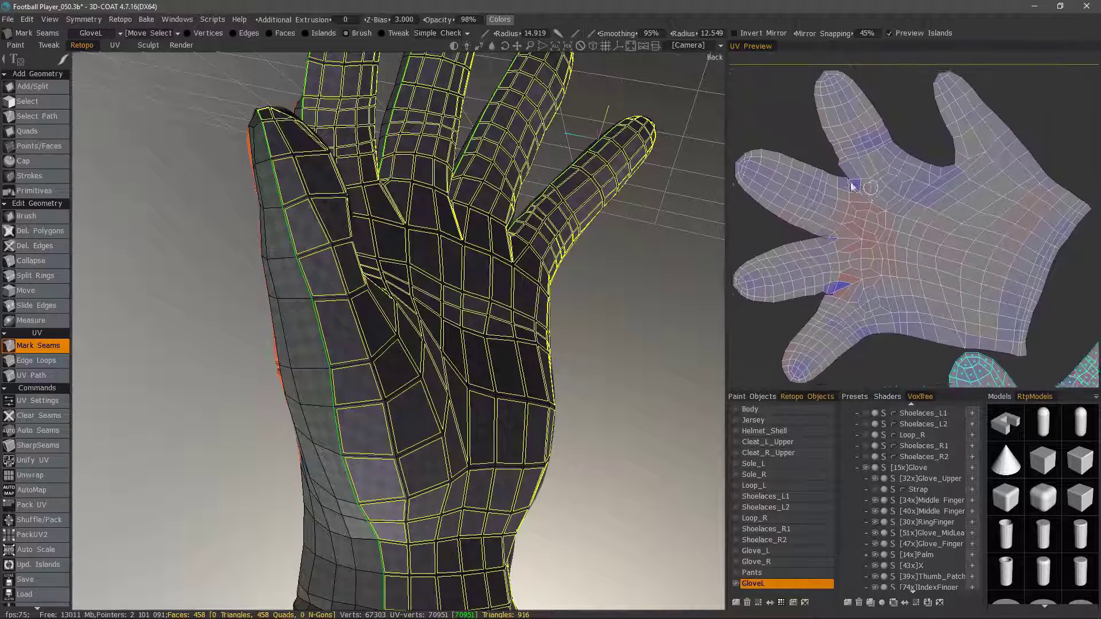
{"action": "scroll", "coordinate": [872, 187], "scroll_direction": "up", "scroll_amount": 3}
{"action": "scroll", "coordinate": [850, 271], "scroll_direction": "down", "scroll_amount": 2}
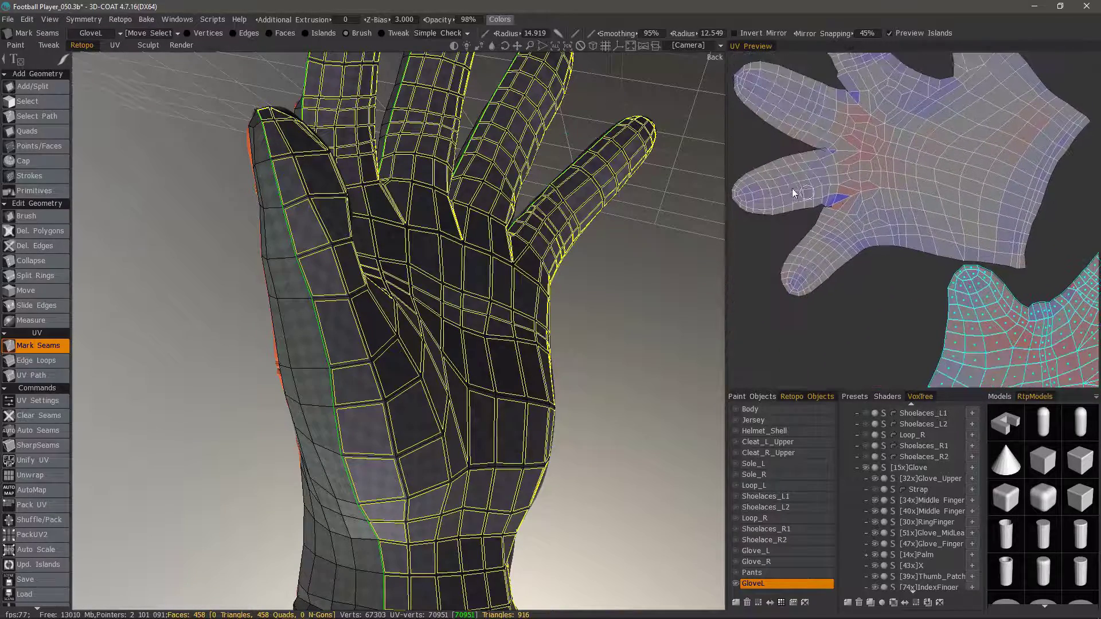
{"action": "middle_click_drag", "start_coordinate": [956, 331], "coordinate": [842, 229]}
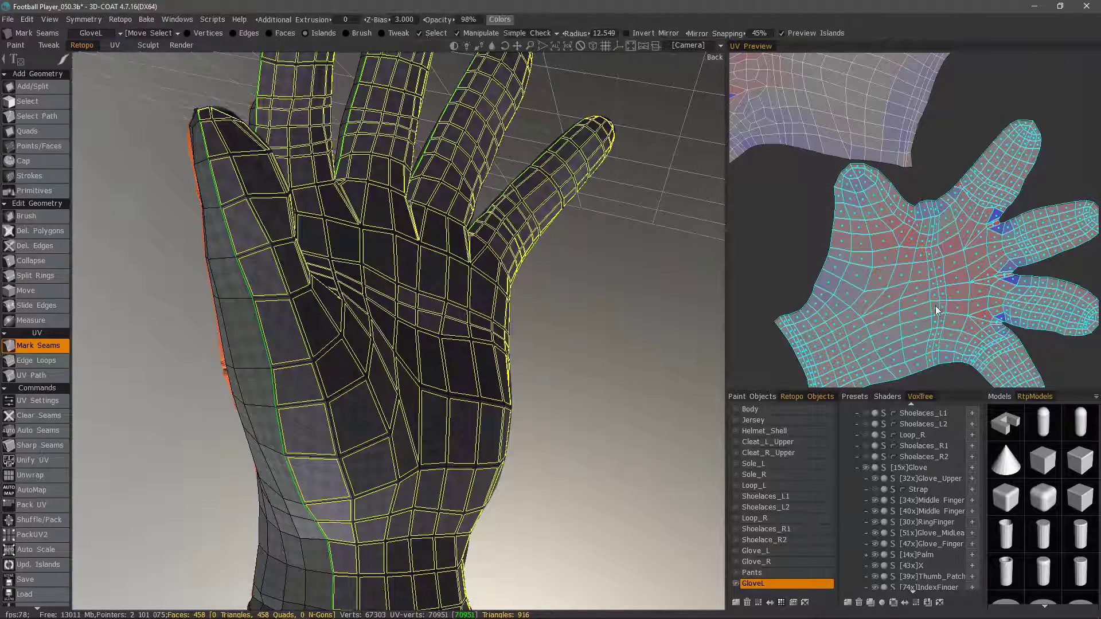
{"action": "key", "text": "Escape"}
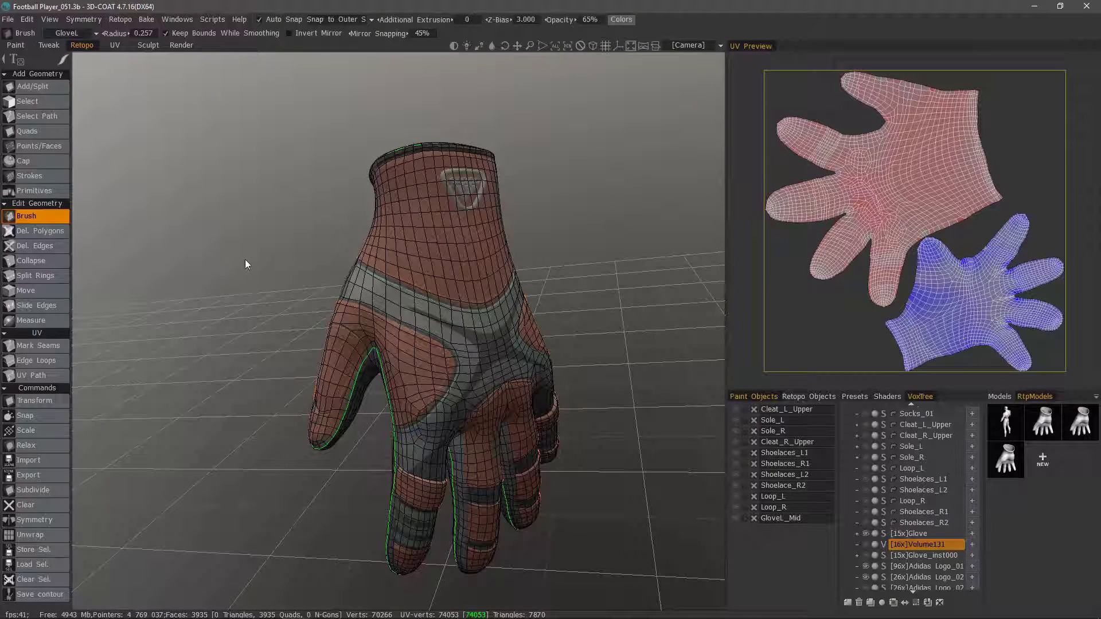
{"action": "left_click", "coordinate": [553, 404]}
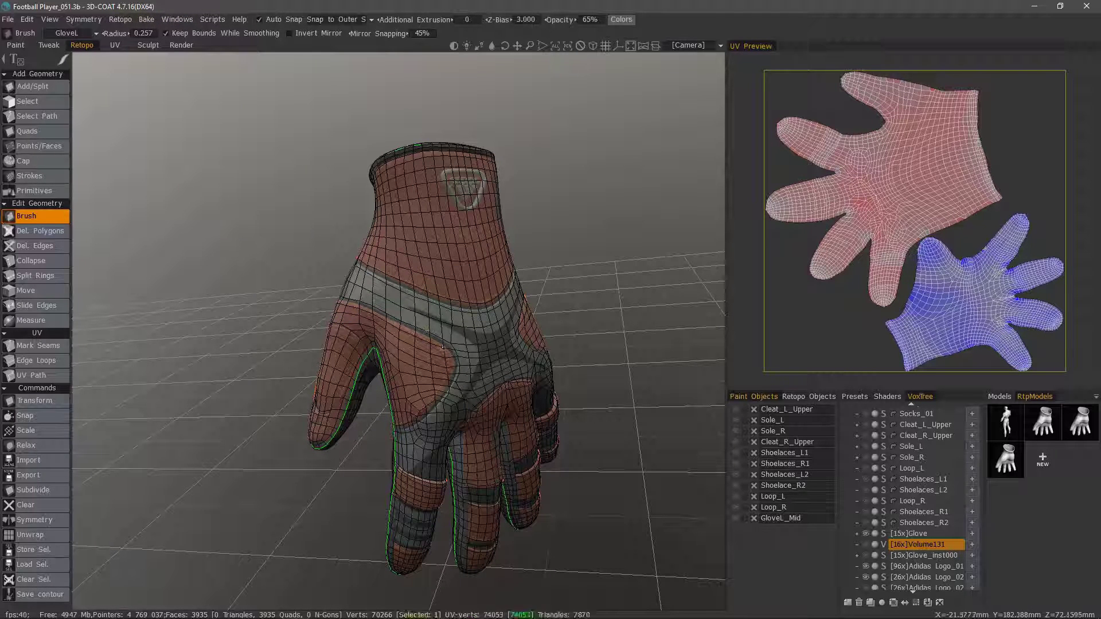
- Open the Baking Scan Settings and examine how the outer shell covers the glove, especially around and between the fingers
{"action": "left_click", "coordinate": [147, 20]}
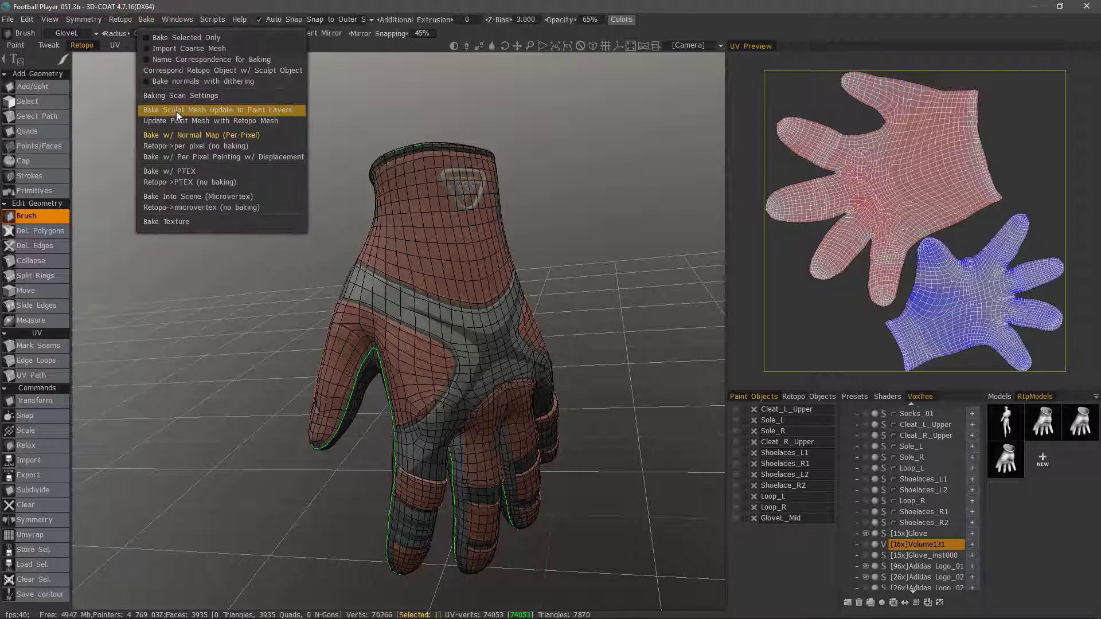
{"action": "left_click", "coordinate": [182, 102]}
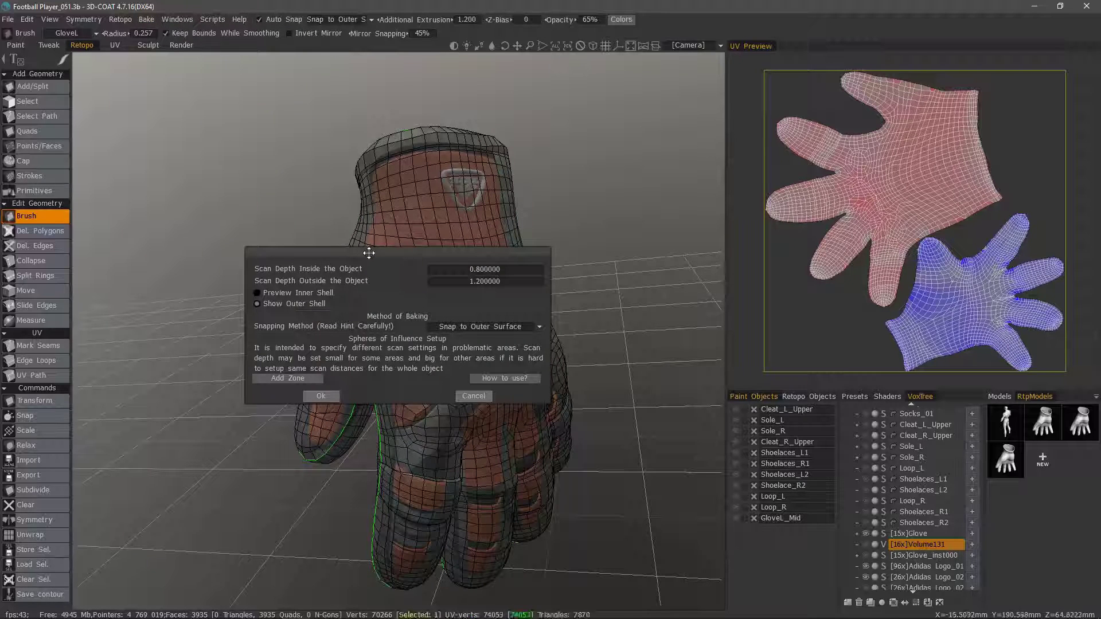
{"action": "left_click_drag", "start_coordinate": [369, 253], "coordinate": [609, 220]}
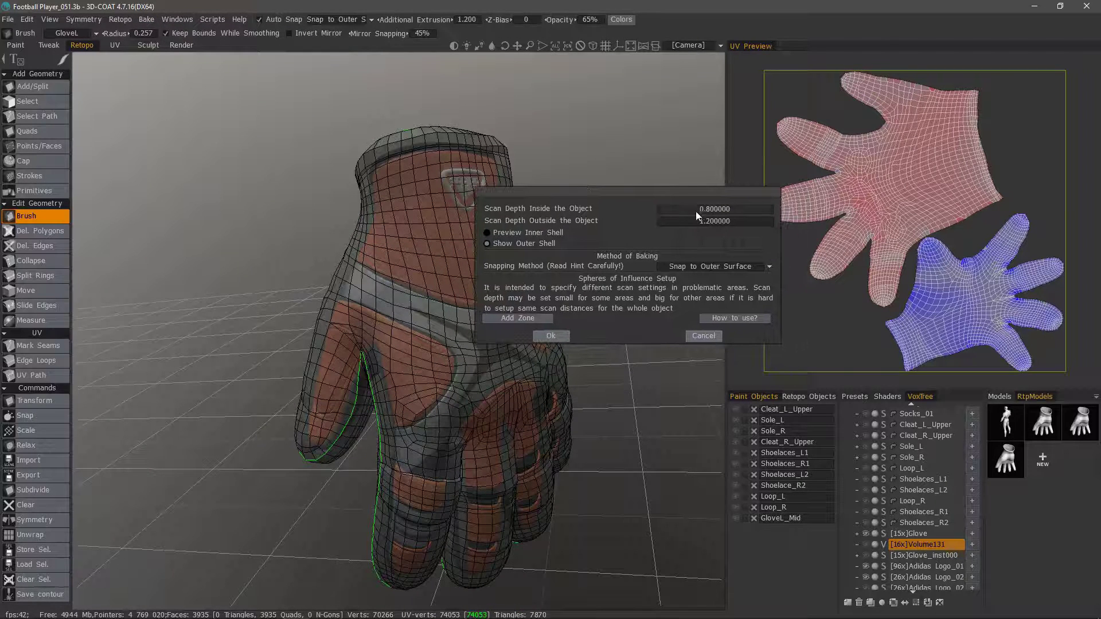
{"action": "left_click_drag", "start_coordinate": [669, 185], "coordinate": [485, 328]}
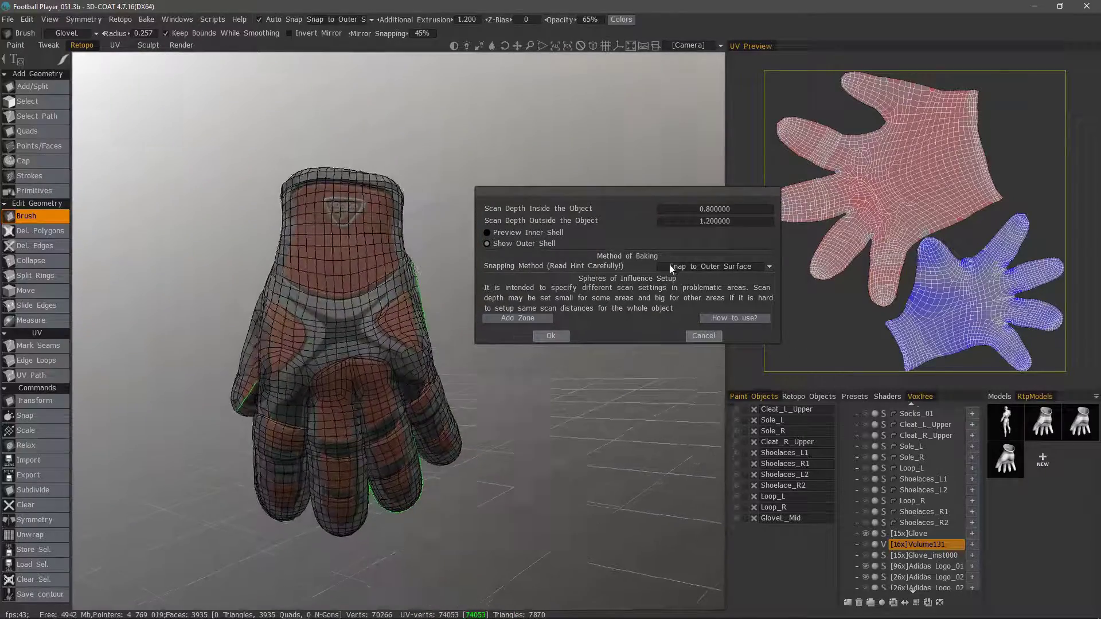
{"action": "left_click_drag", "start_coordinate": [671, 269], "coordinate": [263, 383]}
{"action": "scroll", "coordinate": [293, 356], "scroll_direction": "up", "scroll_amount": 3}
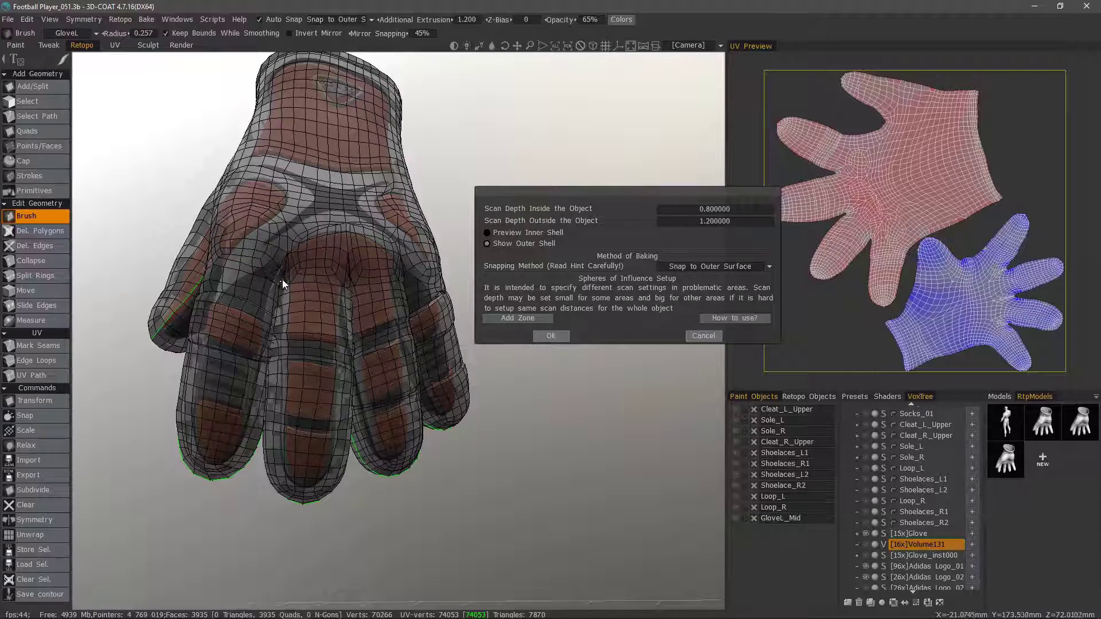
{"action": "left_click_drag", "start_coordinate": [345, 287], "coordinate": [535, 281]}
{"action": "left_click_drag", "start_coordinate": [277, 260], "coordinate": [510, 303]}
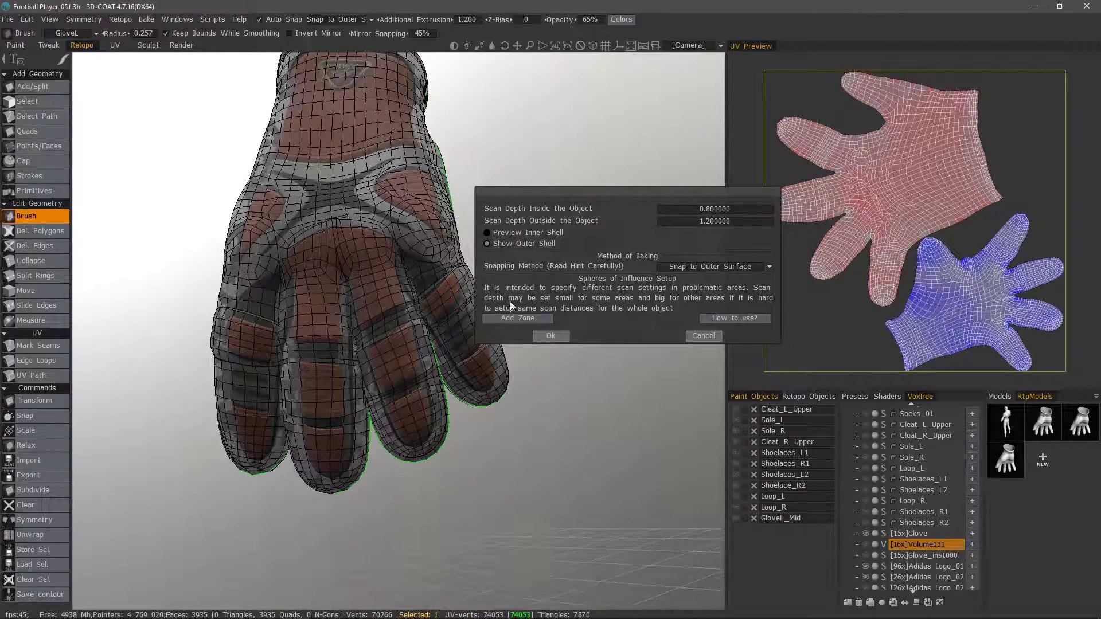
- Add an influence zone to the scan settings, pick its area over the finger bases, and close the settings without applying it
{"action": "left_click", "coordinate": [518, 319]}
{"action": "mouse_move", "coordinate": [313, 332]}
{"action": "left_mouse_down"}
{"action": "mouse_move", "coordinate": [312, 305]}
{"action": "mouse_move", "coordinate": [322, 311]}
{"action": "mouse_move", "coordinate": [235, 313]}
{"action": "mouse_move", "coordinate": [304, 338]}
{"action": "mouse_move", "coordinate": [329, 228]}
{"action": "mouse_move", "coordinate": [396, 258]}
{"action": "left_mouse_up"}
{"action": "left_click", "coordinate": [800, 398]}
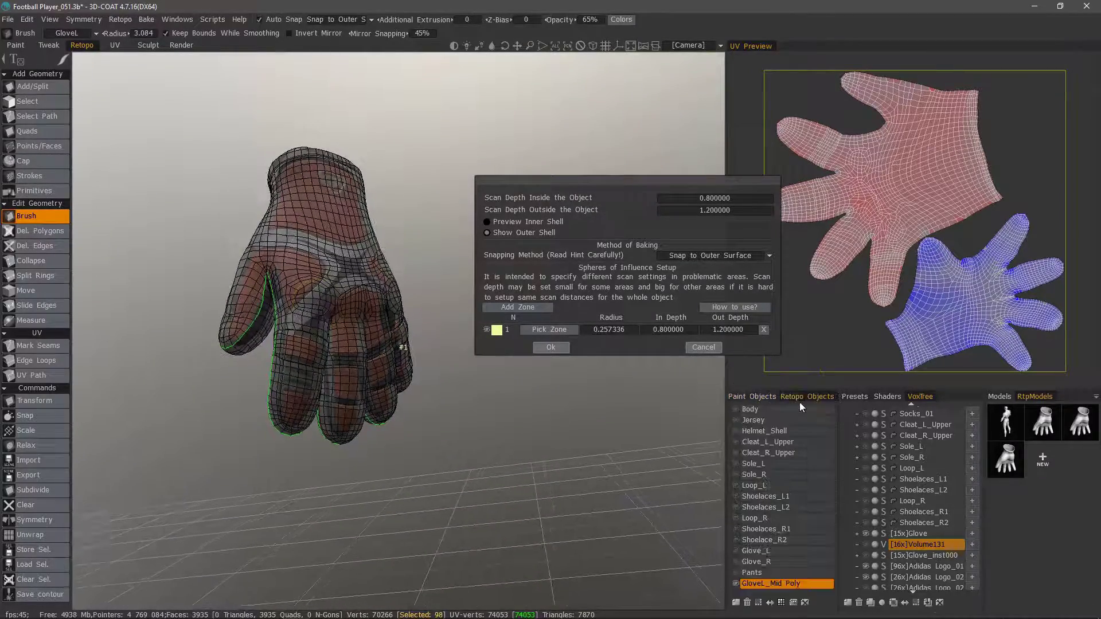
{"action": "left_click_drag", "start_coordinate": [378, 374], "coordinate": [310, 312]}
{"action": "right_click_drag", "start_coordinate": [310, 312], "coordinate": [325, 322]}
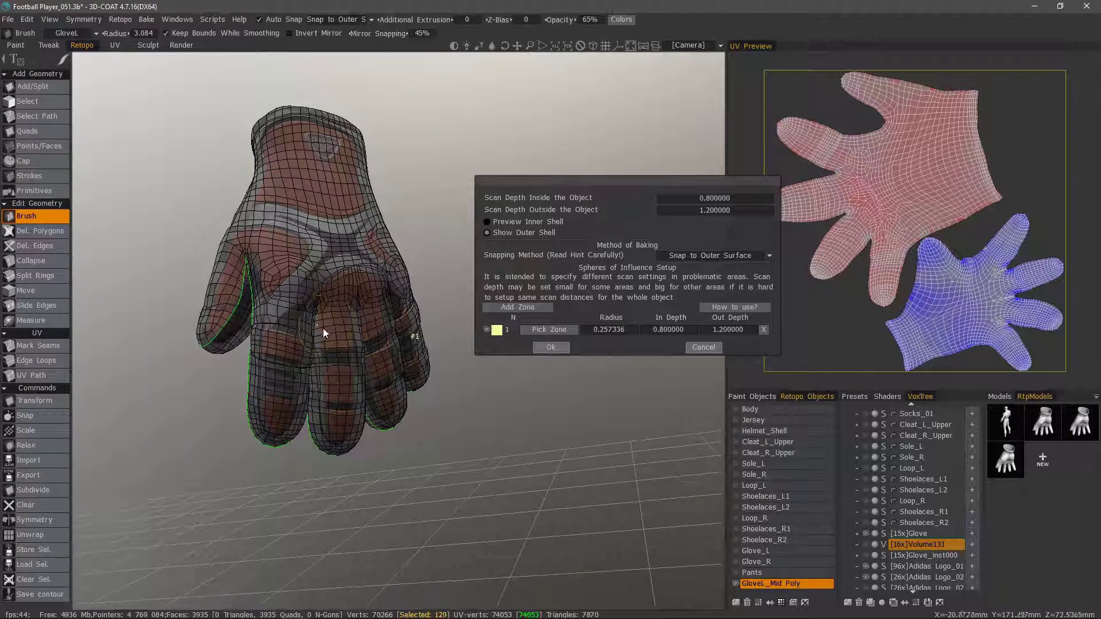
{"action": "left_click", "coordinate": [543, 329]}
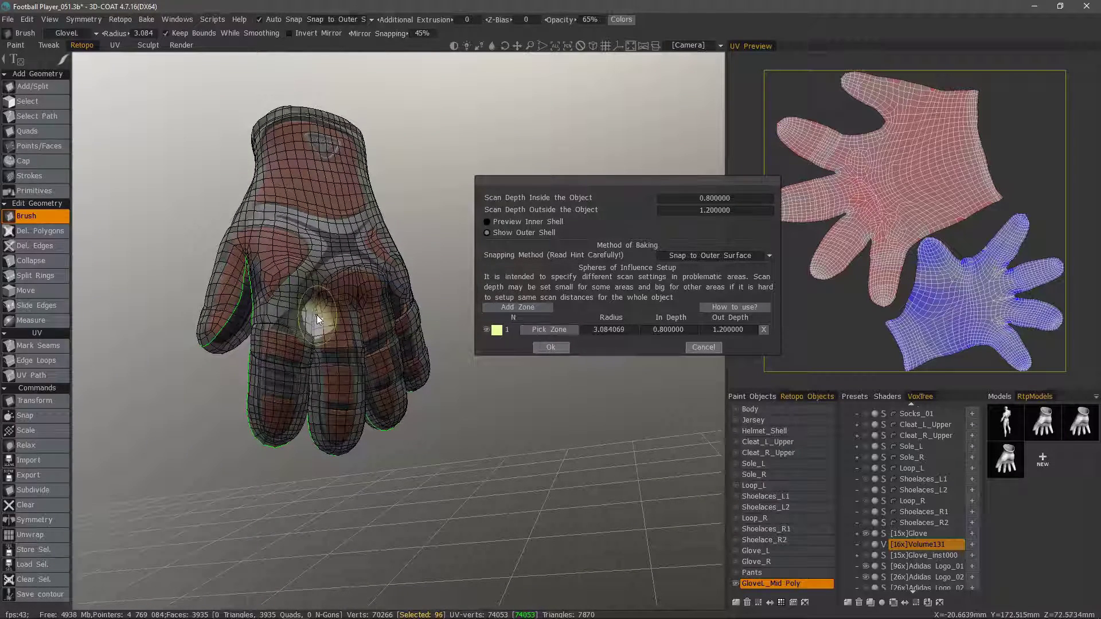
{"action": "left_click_drag", "start_coordinate": [337, 357], "coordinate": [218, 235], "text": "alt"}
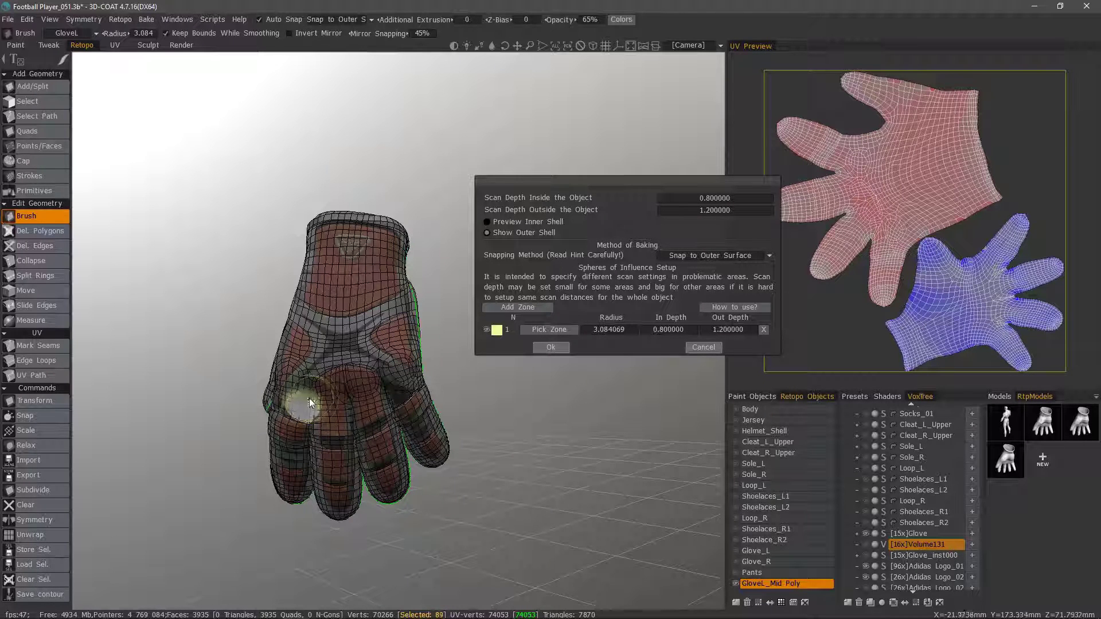
{"action": "left_click", "coordinate": [700, 347]}
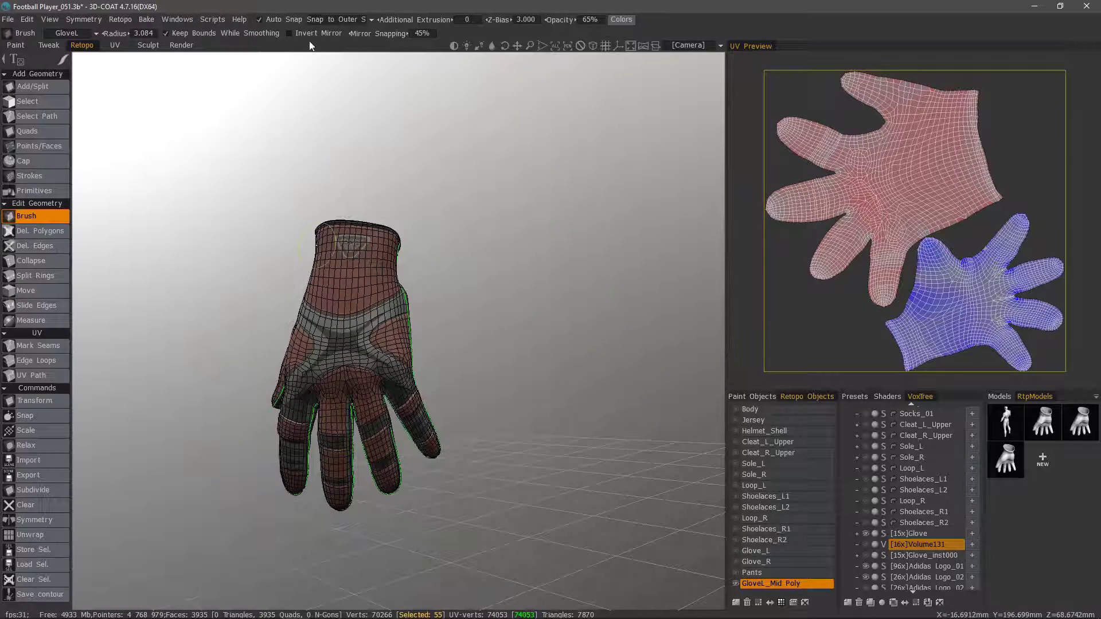
{"action": "left_click", "coordinate": [146, 19]}
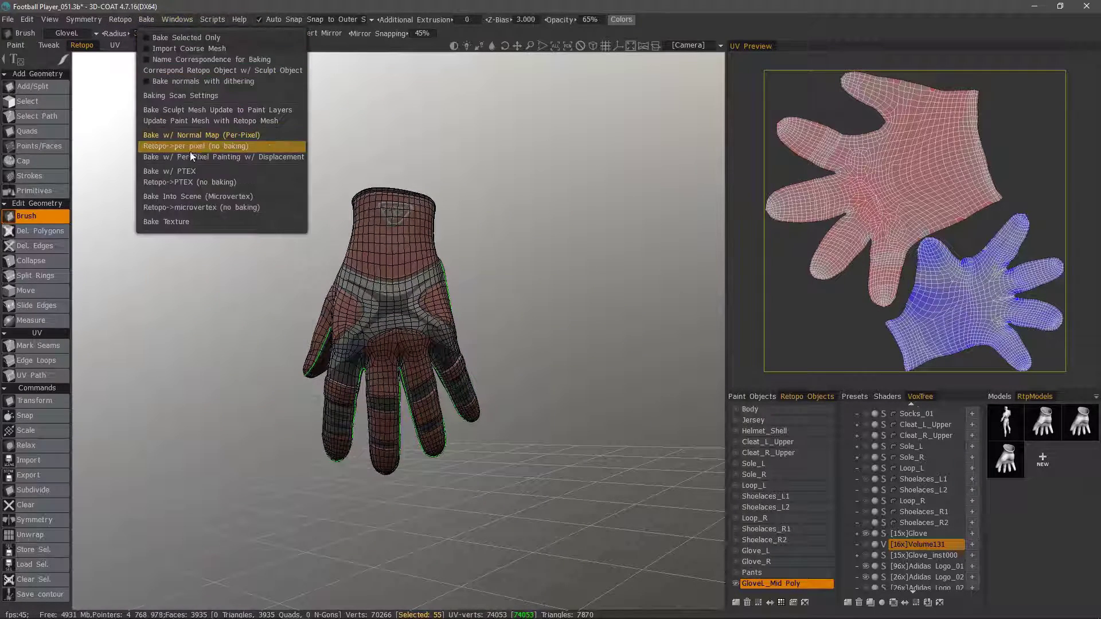
{"action": "left_click_drag", "start_coordinate": [396, 212], "coordinate": [483, 314], "text": "alt"}
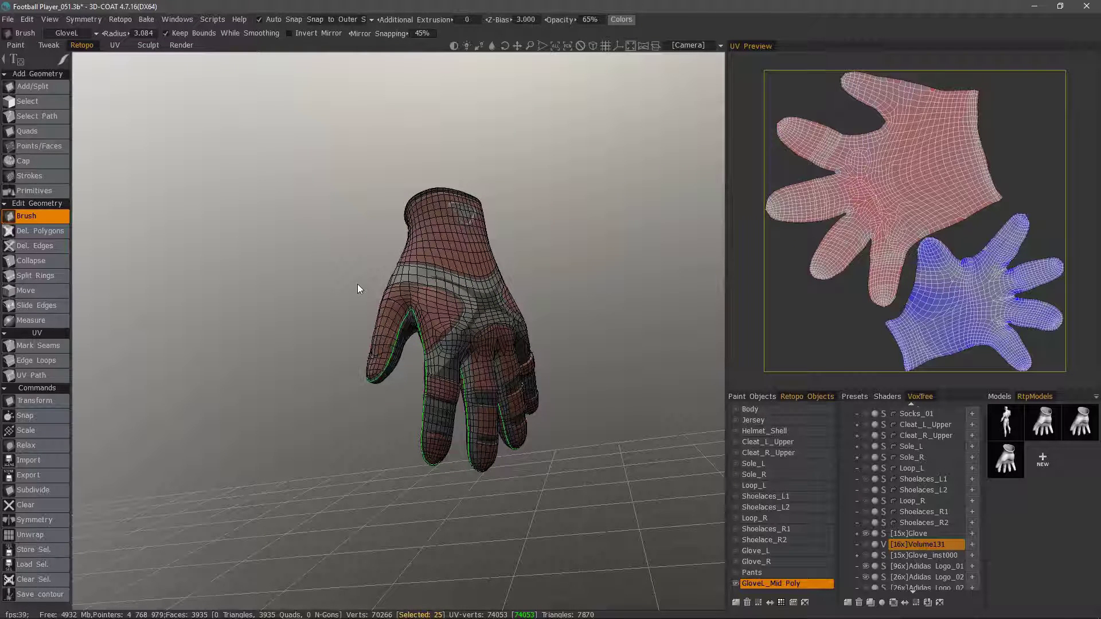
- Switch to the Paint room and make the GloveL_Mid paint object visible
{"action": "left_click", "coordinate": [16, 45]}
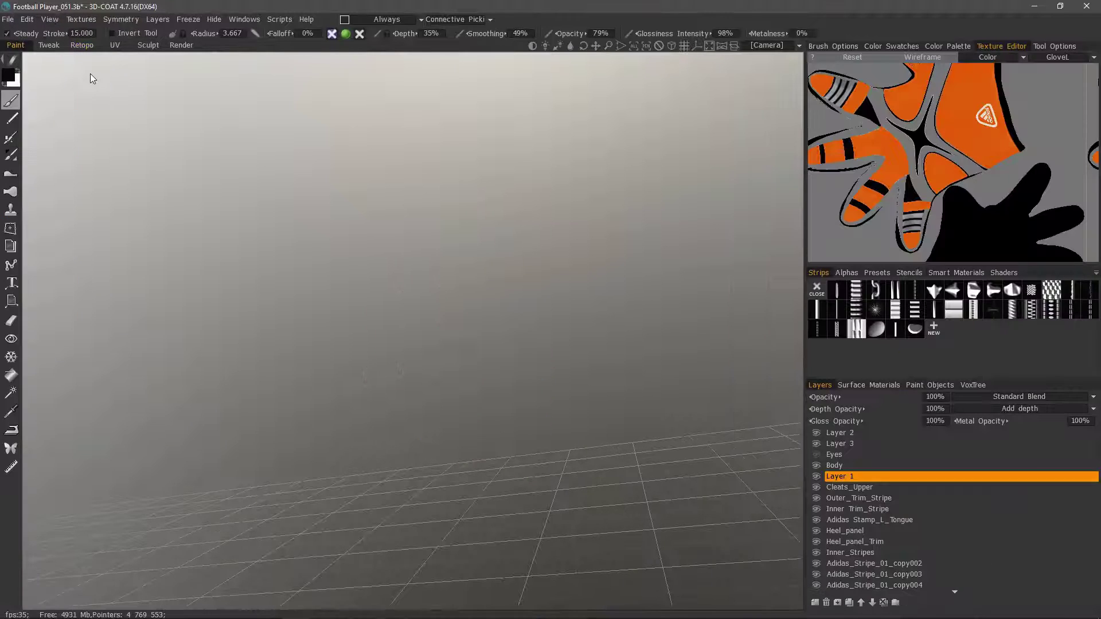
{"action": "left_click", "coordinate": [917, 386]}
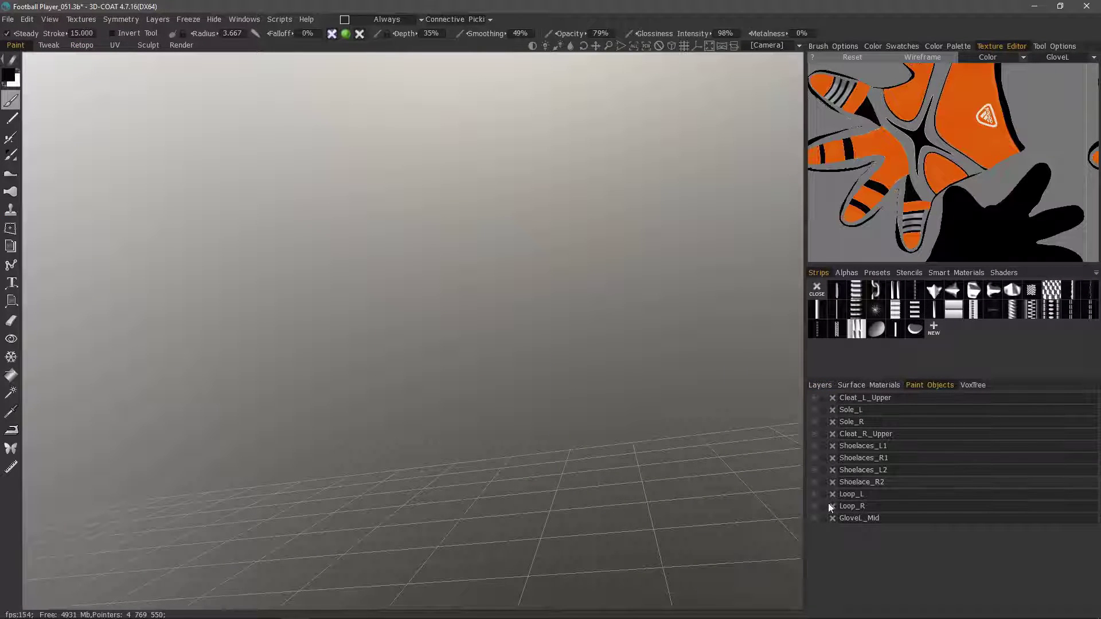
{"action": "left_click", "coordinate": [814, 519]}
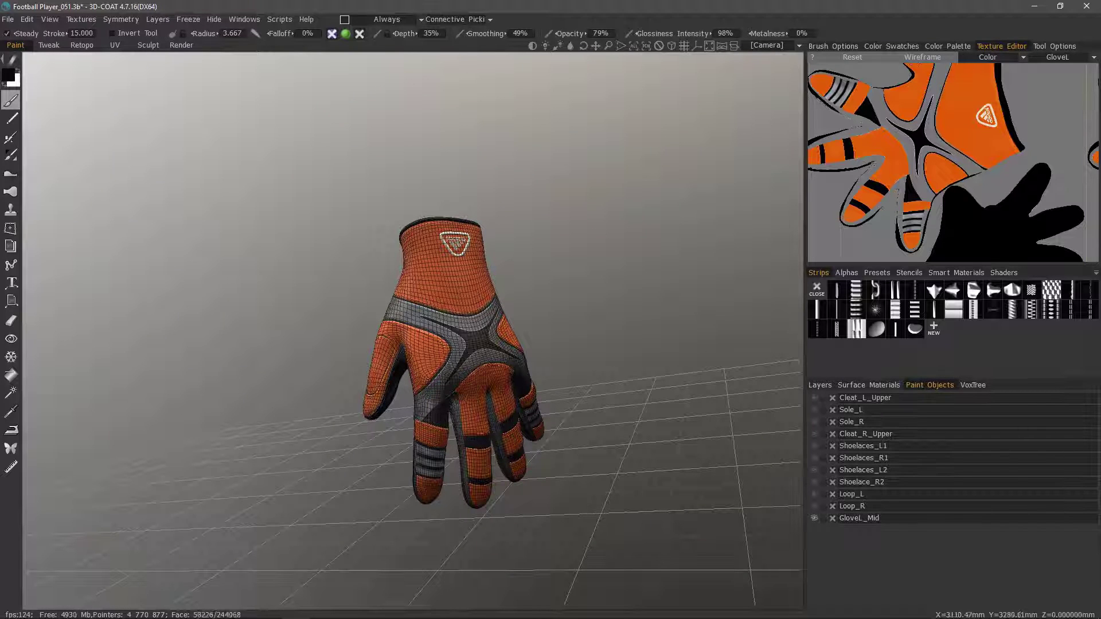
- View the Cleat_L_Upper texture in the Texture Editor and return to the whole GloveL texture for comparison
{"action": "left_click", "coordinate": [1050, 57]}
{"action": "left_click", "coordinate": [1050, 73]}
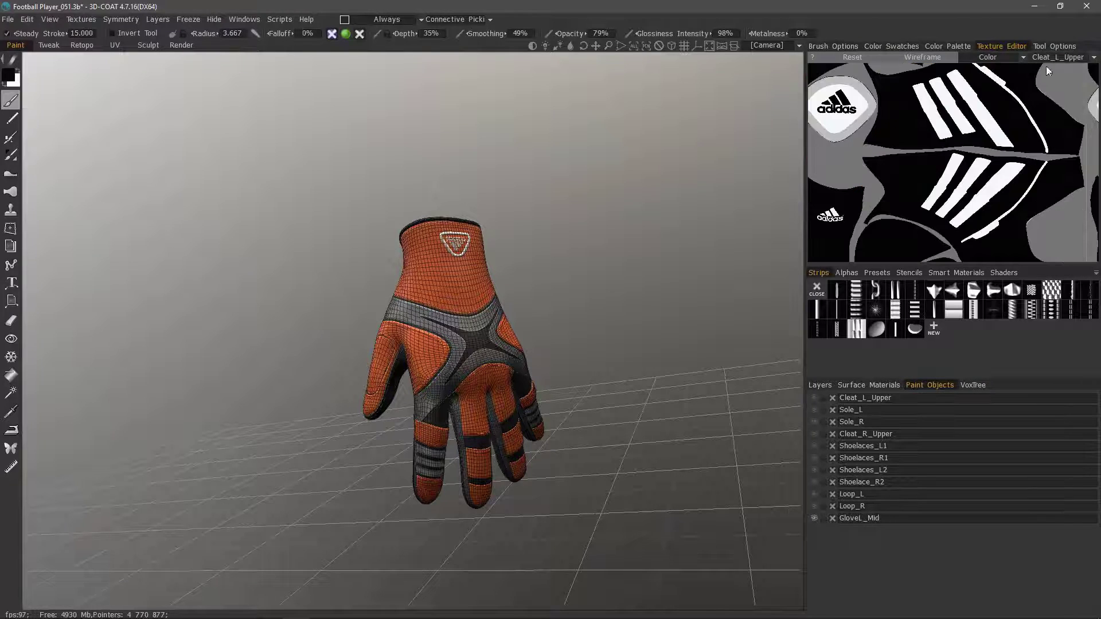
{"action": "left_click", "coordinate": [1052, 57]}
{"action": "left_click", "coordinate": [1057, 146]}
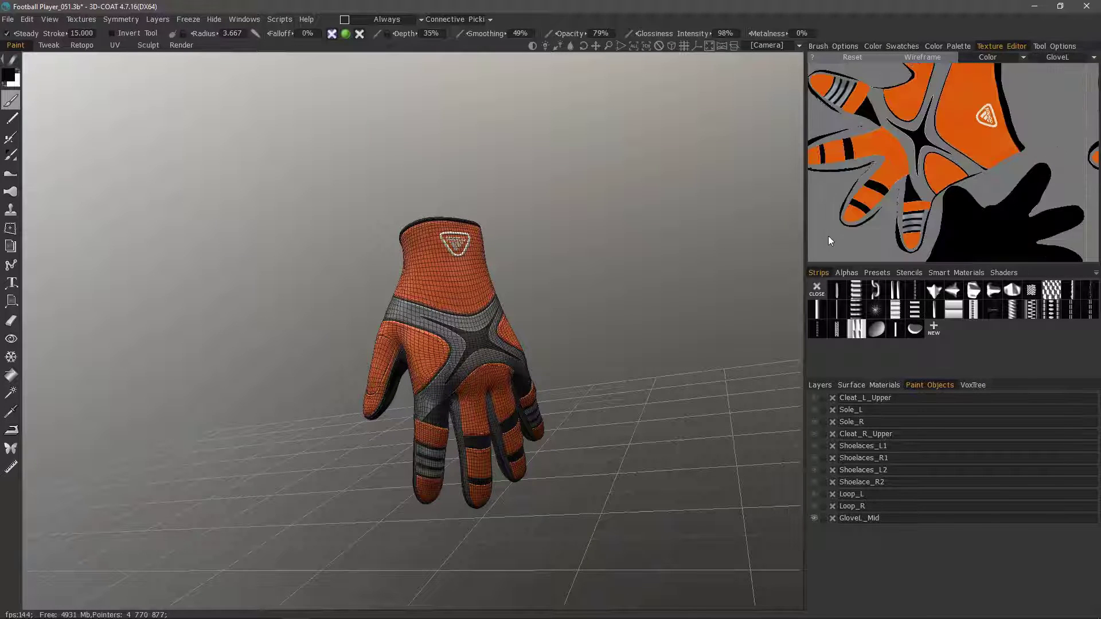
{"action": "scroll", "coordinate": [958, 204], "scroll_direction": "down", "scroll_amount": 3}
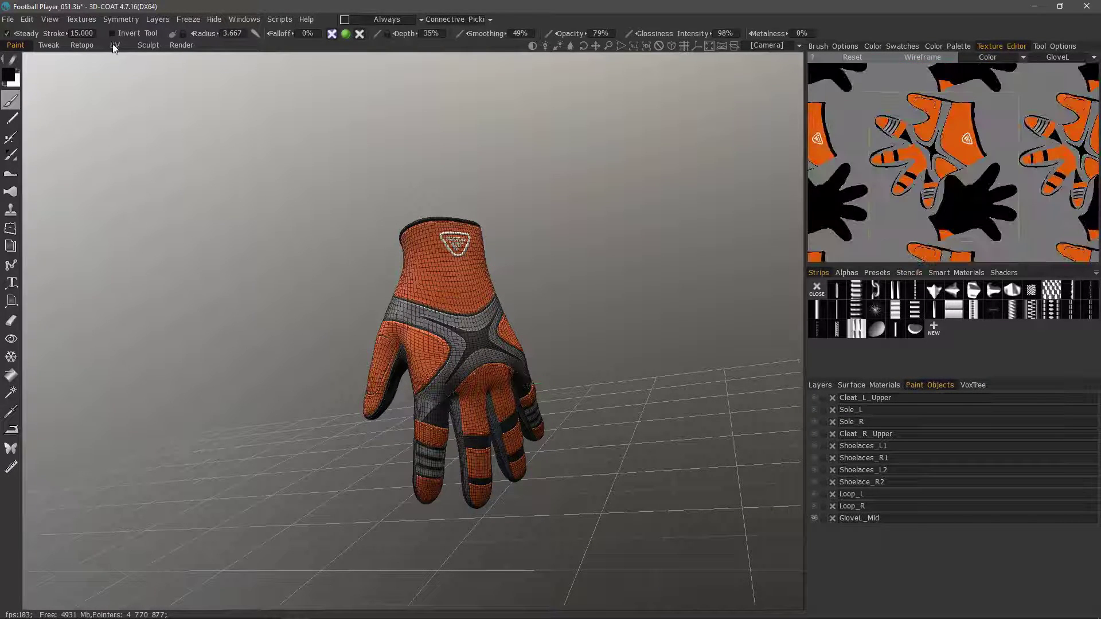
- Go to the UV room and look through the available UV sets, keeping GloveL as the current set
{"action": "left_click", "coordinate": [115, 45]}
{"action": "left_click_drag", "start_coordinate": [556, 433], "coordinate": [301, 437]}
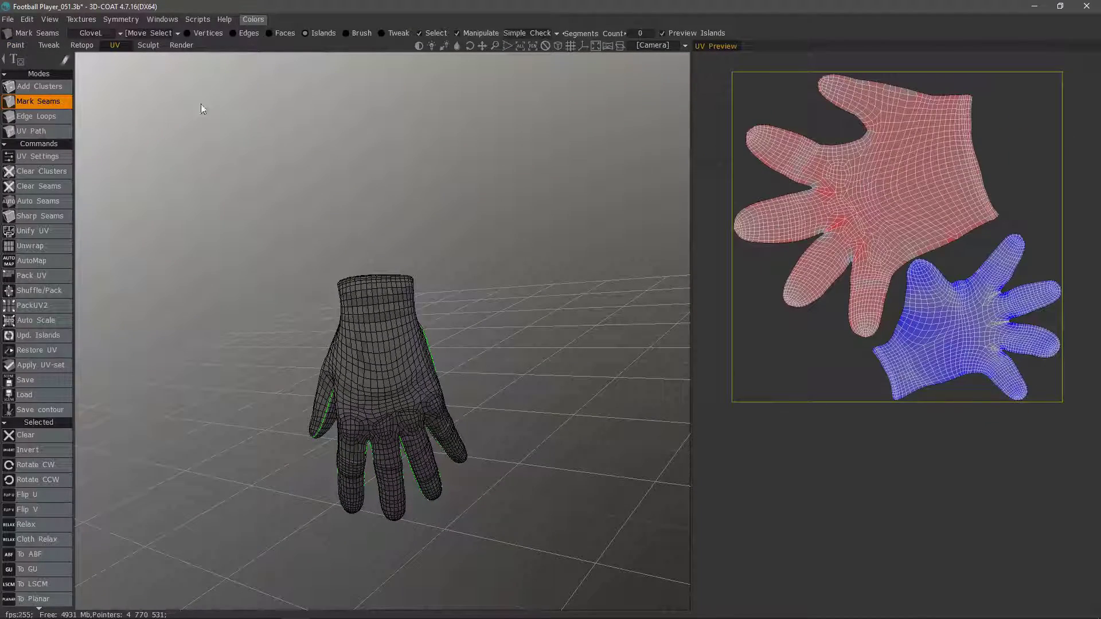
{"action": "left_click", "coordinate": [106, 33]}
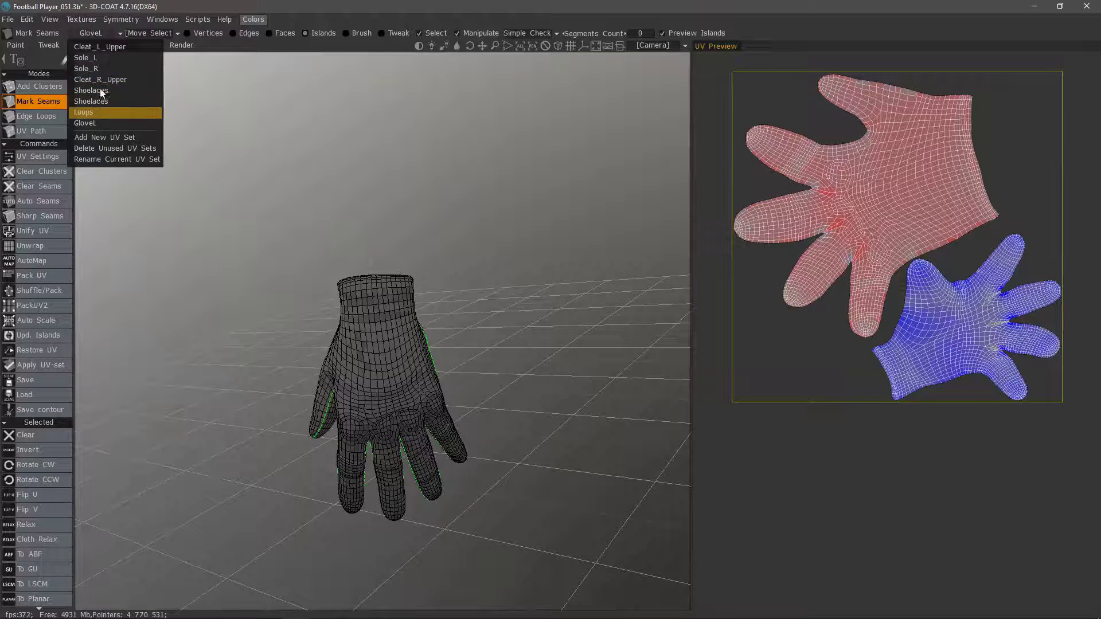
{"action": "left_click", "coordinate": [154, 35]}
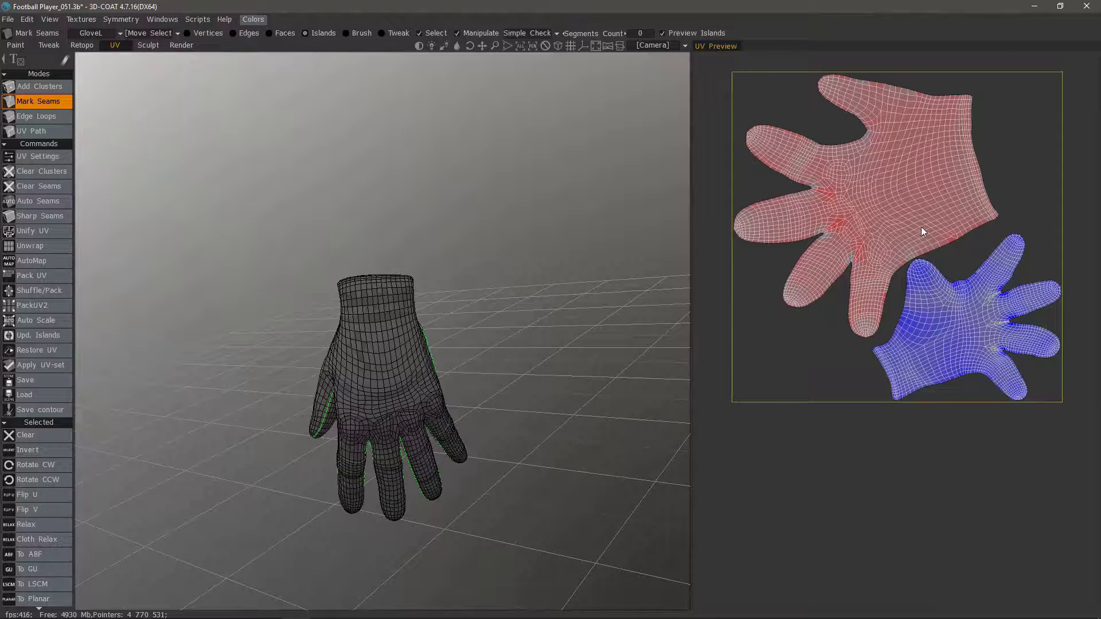
{"action": "left_click", "coordinate": [160, 36]}
- Start Apply UV-set for the glove and decline it without applying
{"action": "left_click_drag", "start_coordinate": [470, 278], "coordinate": [542, 357]}
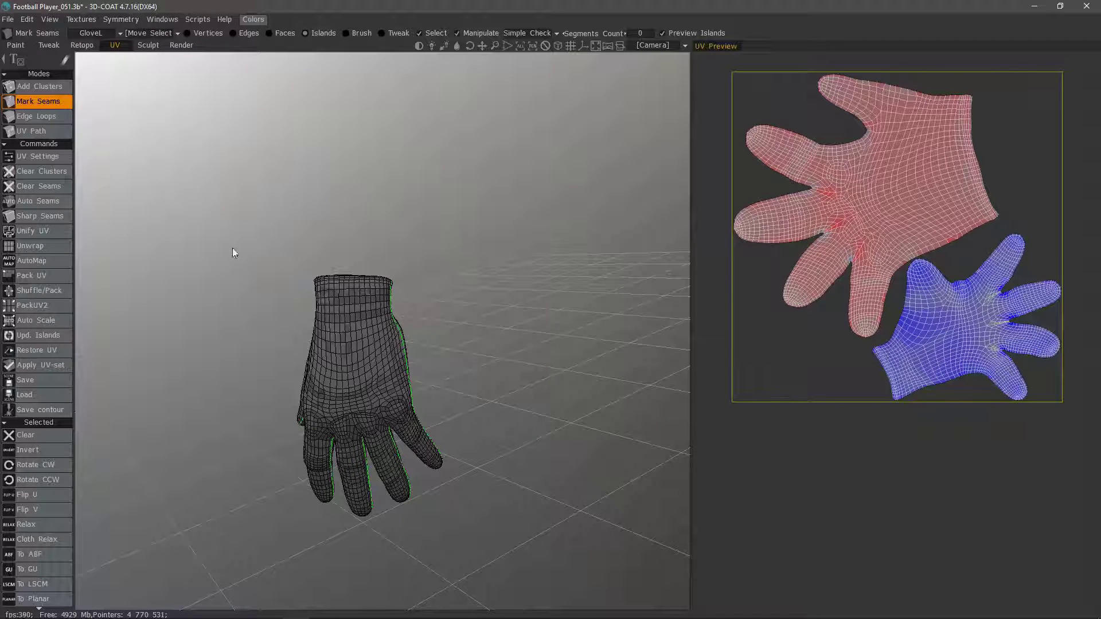
{"action": "left_click", "coordinate": [54, 365]}
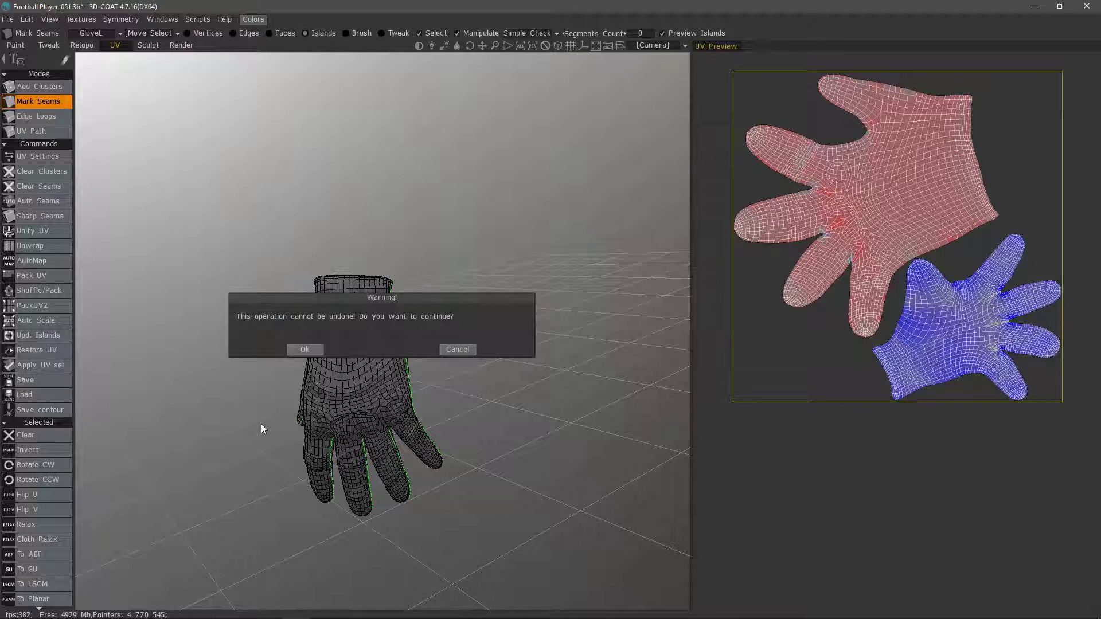
{"action": "left_click", "coordinate": [474, 351]}
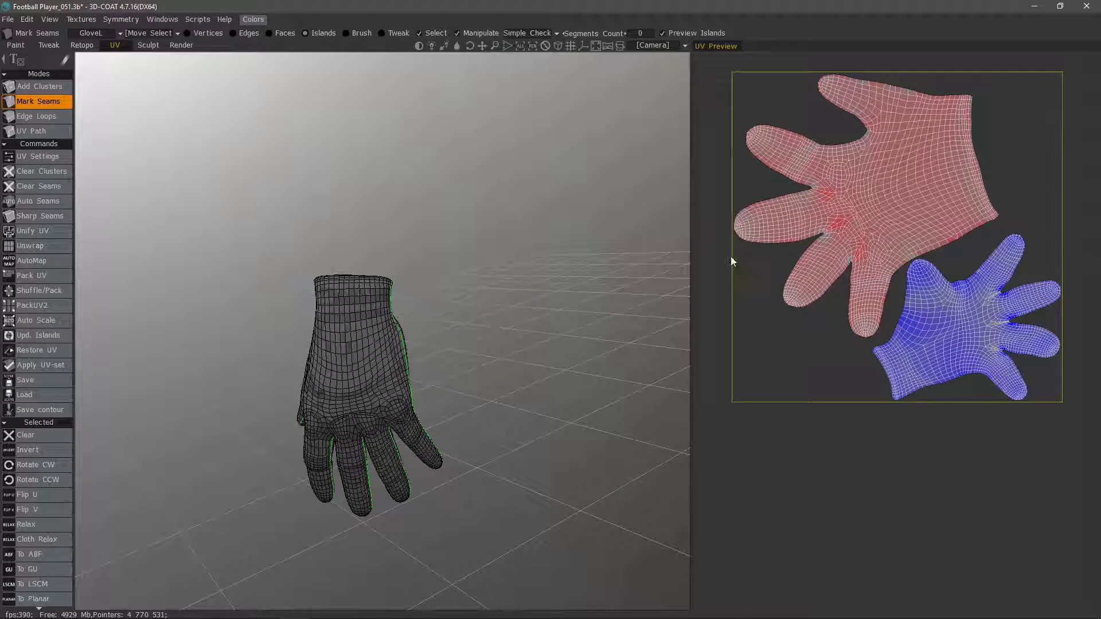
- Rotate the large glove island clockwise until its fingers point up, and shrink the small island into the UV tile's lower corner
{"action": "middle_click_drag", "start_coordinate": [835, 336], "coordinate": [833, 321]}
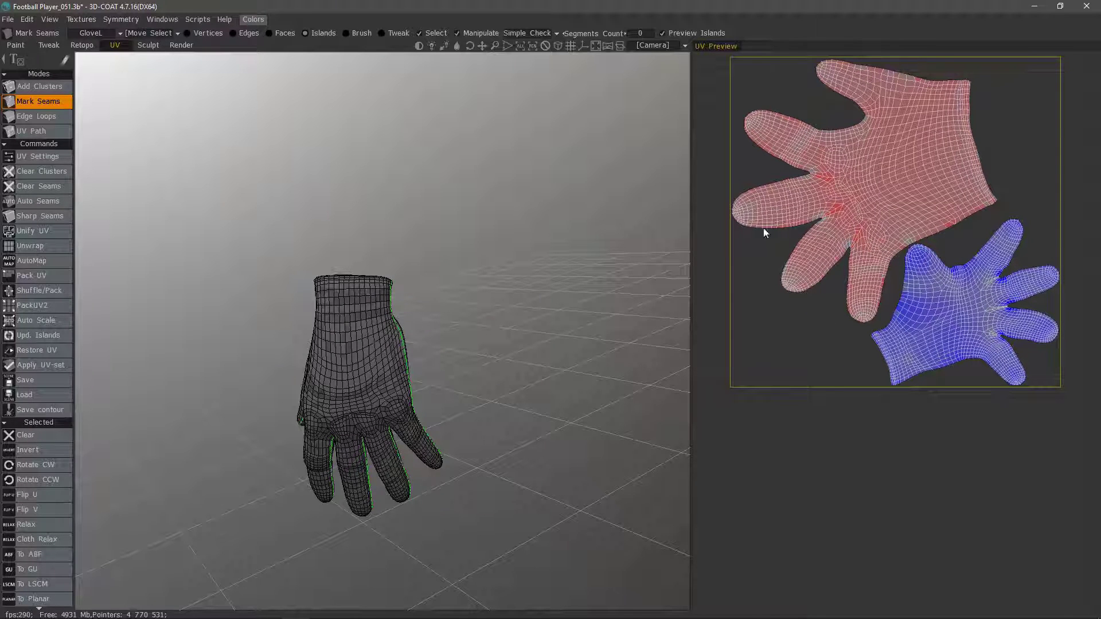
{"action": "left_click", "coordinate": [909, 180]}
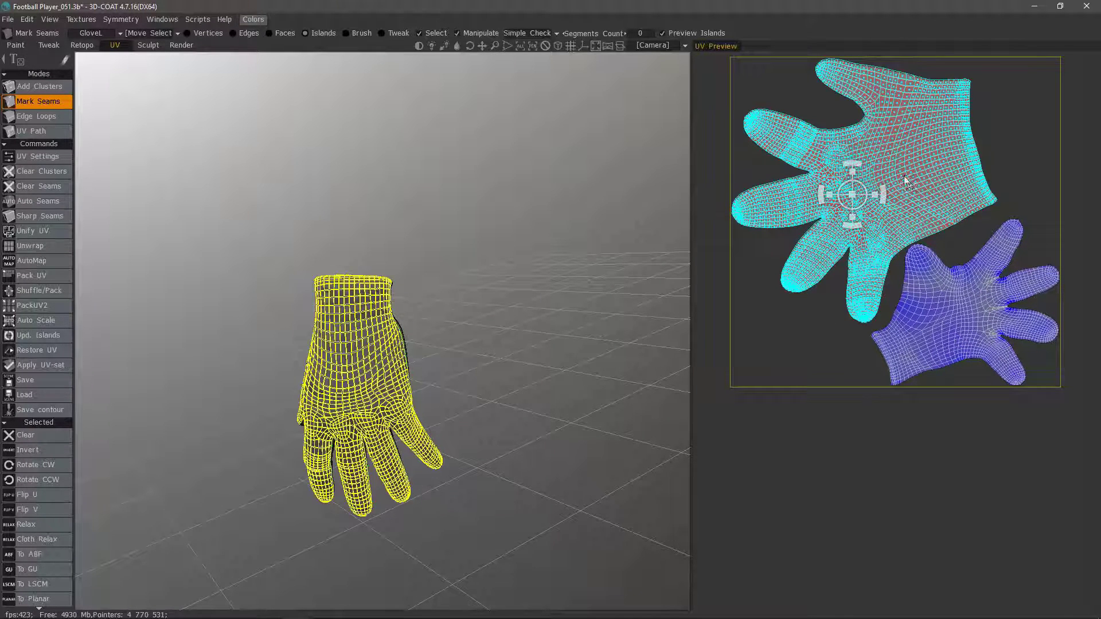
{"action": "mouse_move", "coordinate": [884, 196]}
{"action": "left_mouse_down"}
{"action": "mouse_move", "coordinate": [874, 185]}
{"action": "mouse_move", "coordinate": [875, 206]}
{"action": "mouse_move", "coordinate": [838, 221]}
{"action": "mouse_move", "coordinate": [868, 172]}
{"action": "mouse_move", "coordinate": [893, 187]}
{"action": "left_mouse_up"}
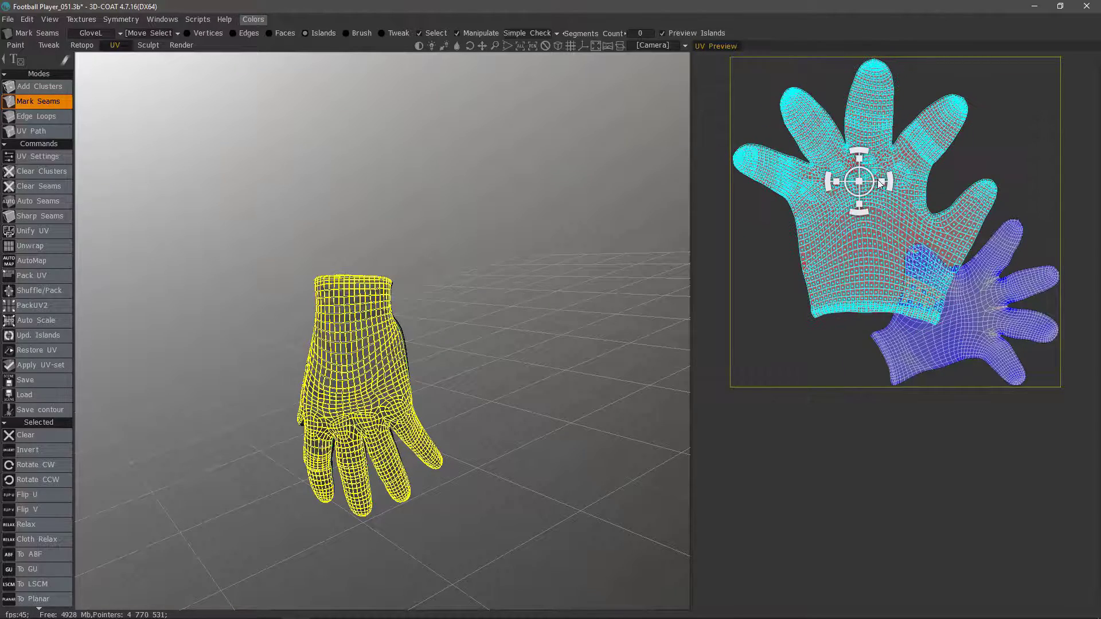
{"action": "left_click", "coordinate": [992, 326]}
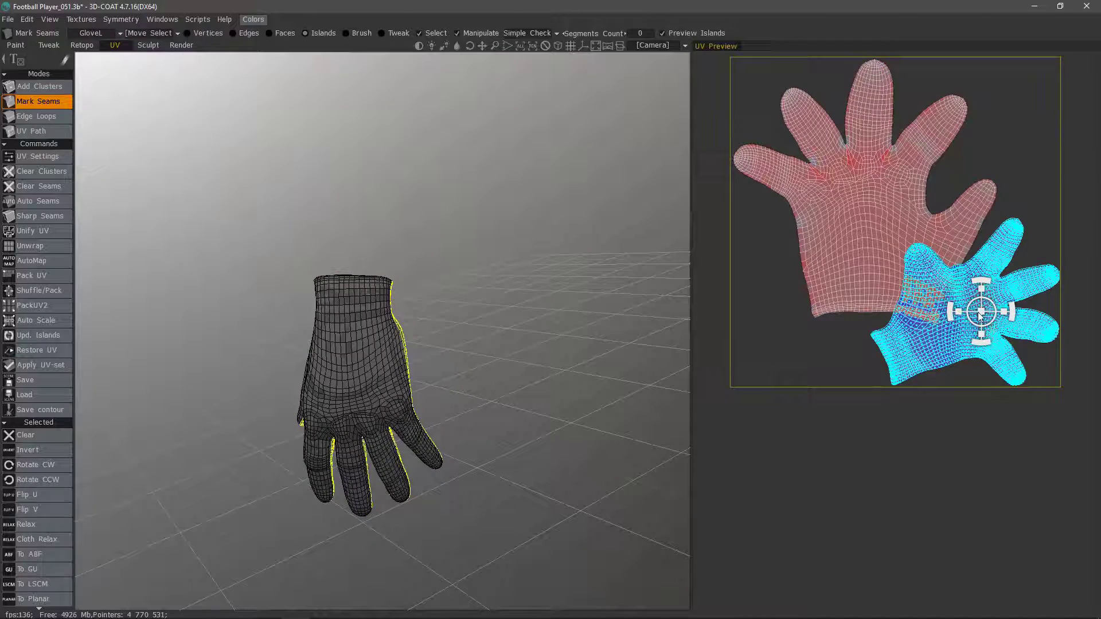
{"action": "left_click_drag", "start_coordinate": [980, 314], "coordinate": [1001, 323]}
- Rotate the large glove island further clockwise toward the tile's upper corner, and slightly enlarge and reposition the small island beside it
{"action": "left_click", "coordinate": [874, 270]}
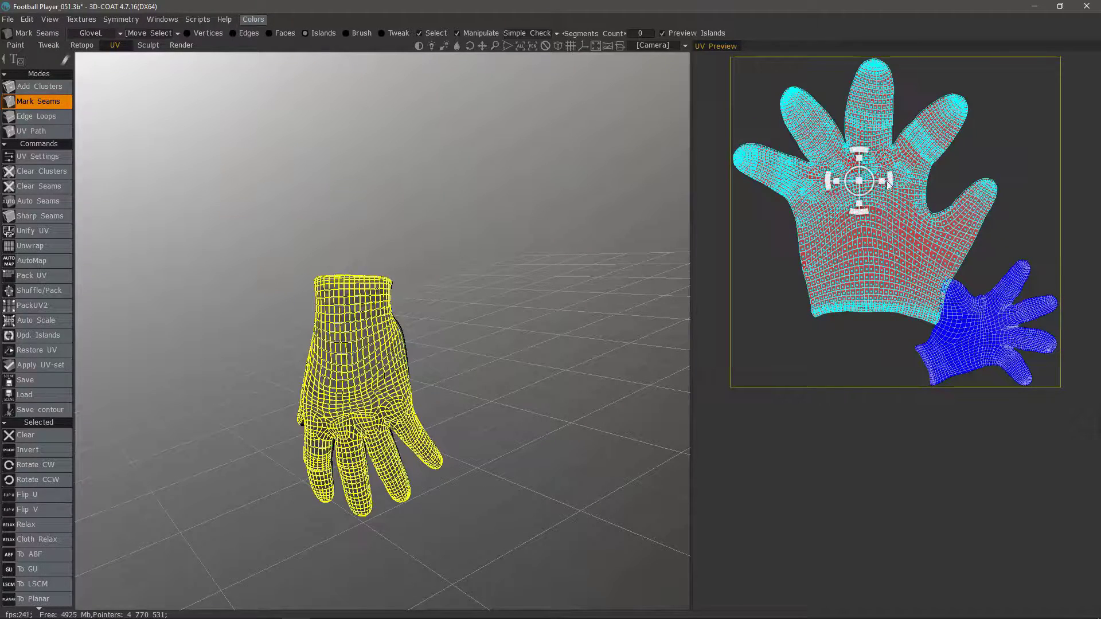
{"action": "left_click_drag", "start_coordinate": [889, 177], "coordinate": [858, 170]}
{"action": "left_click", "coordinate": [968, 343]}
{"action": "left_click_drag", "start_coordinate": [968, 343], "coordinate": [991, 327]}
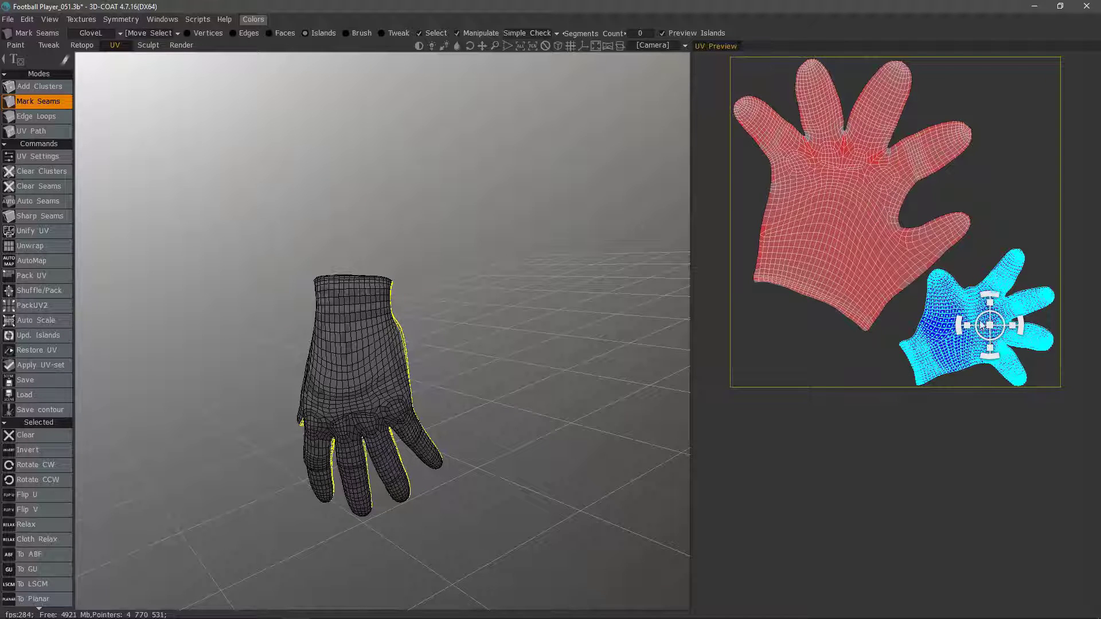
- Check the glove's texture in the Paint room without applying the UV changes, and return to the UV room
{"action": "left_click", "coordinate": [19, 47]}
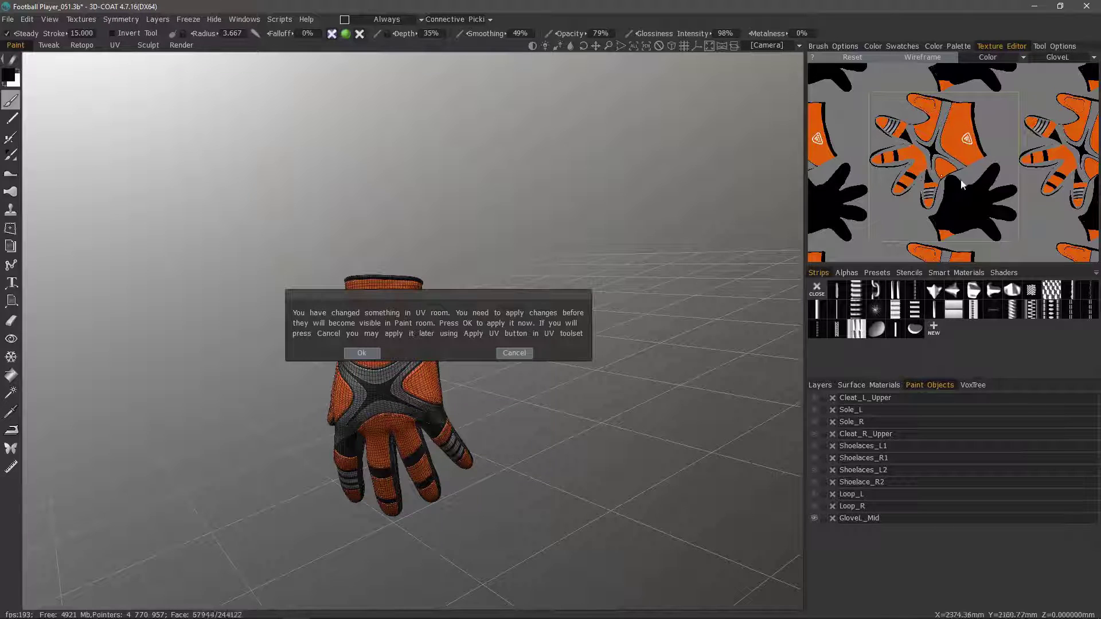
{"action": "left_click", "coordinate": [521, 353]}
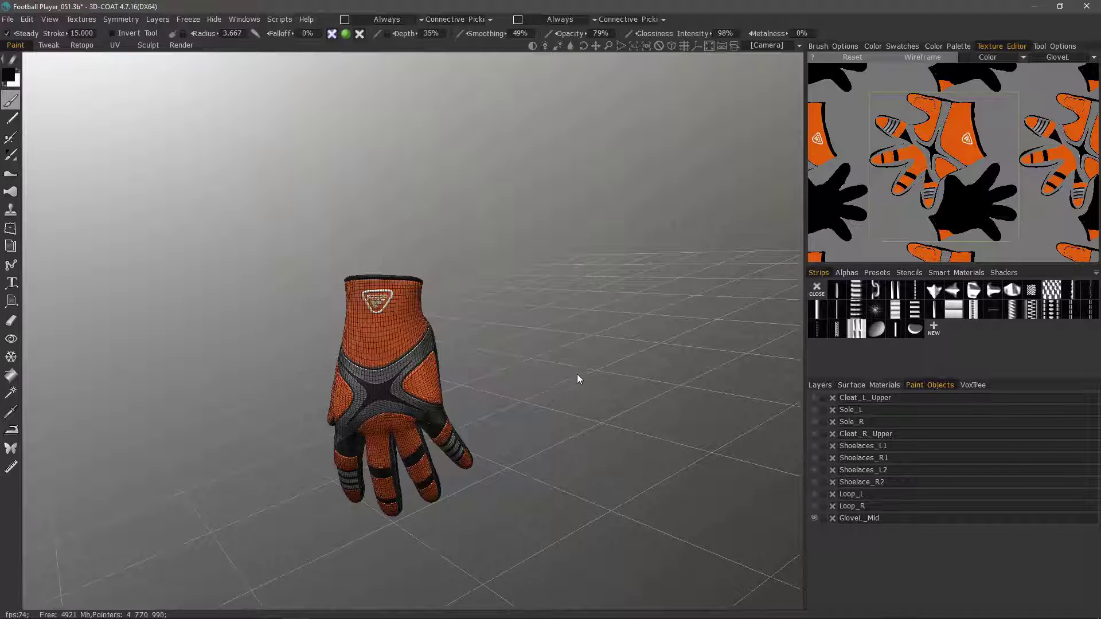
{"action": "left_click", "coordinate": [112, 46]}
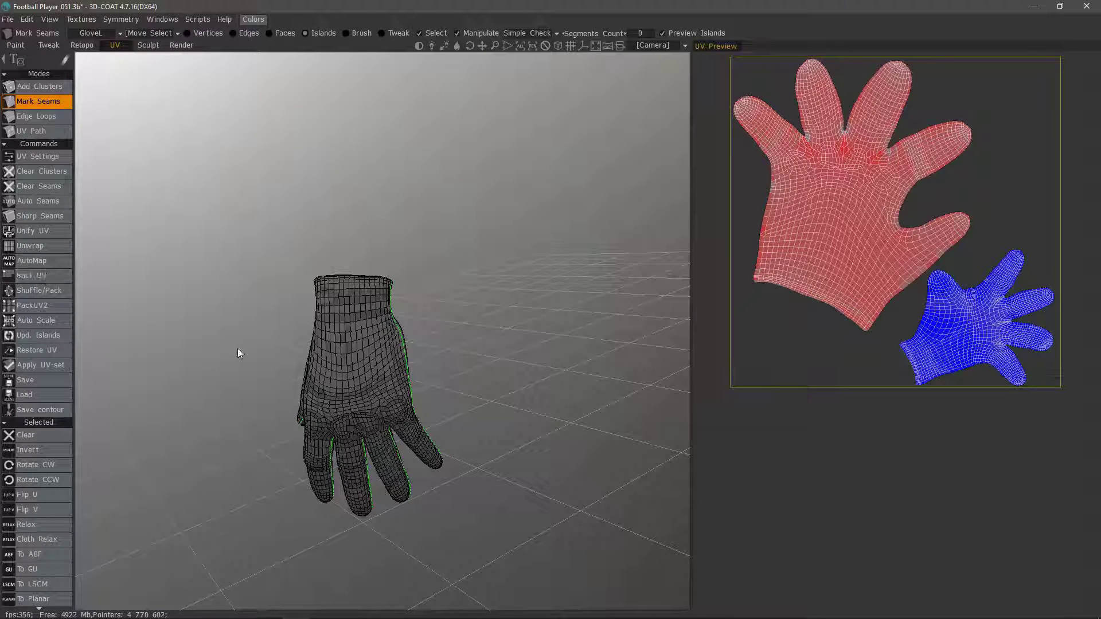
- Repack the glove's islands within the GloveL UV tile using Pack UV
{"action": "left_click", "coordinate": [64, 278]}
{"action": "left_click", "coordinate": [36, 276]}
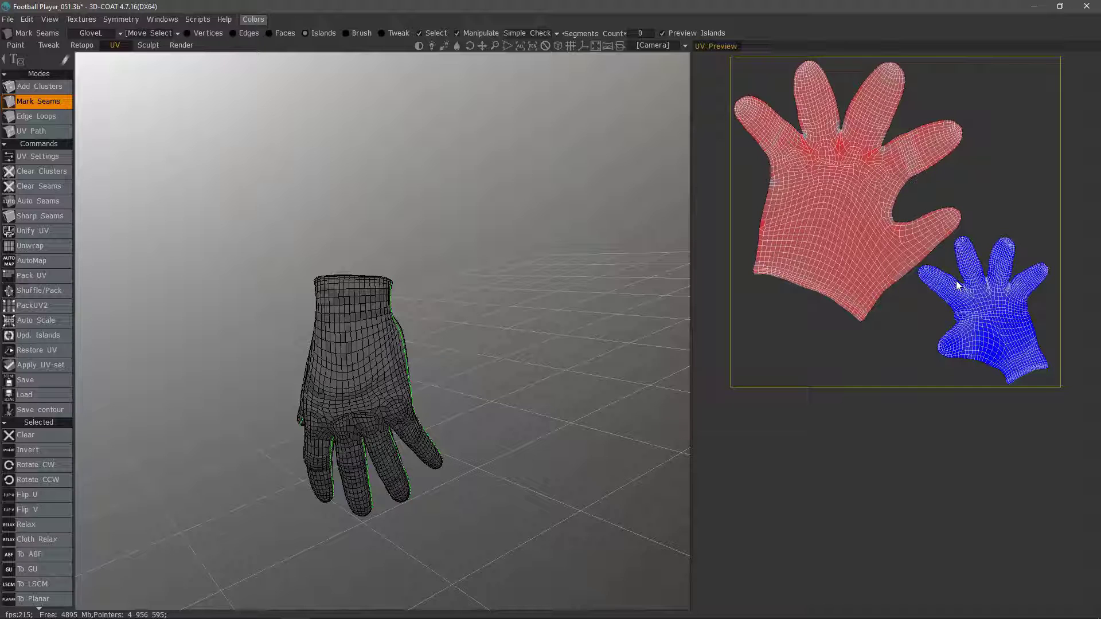
- Rotate the small glove island clockwise until its fingers point right, and repack the islands with PackUV2
{"action": "left_click", "coordinate": [985, 347]}
{"action": "mouse_move", "coordinate": [1007, 294]}
{"action": "left_mouse_down"}
{"action": "mouse_move", "coordinate": [979, 315]}
{"action": "mouse_move", "coordinate": [1024, 296]}
{"action": "mouse_move", "coordinate": [1001, 310]}
{"action": "left_mouse_up"}
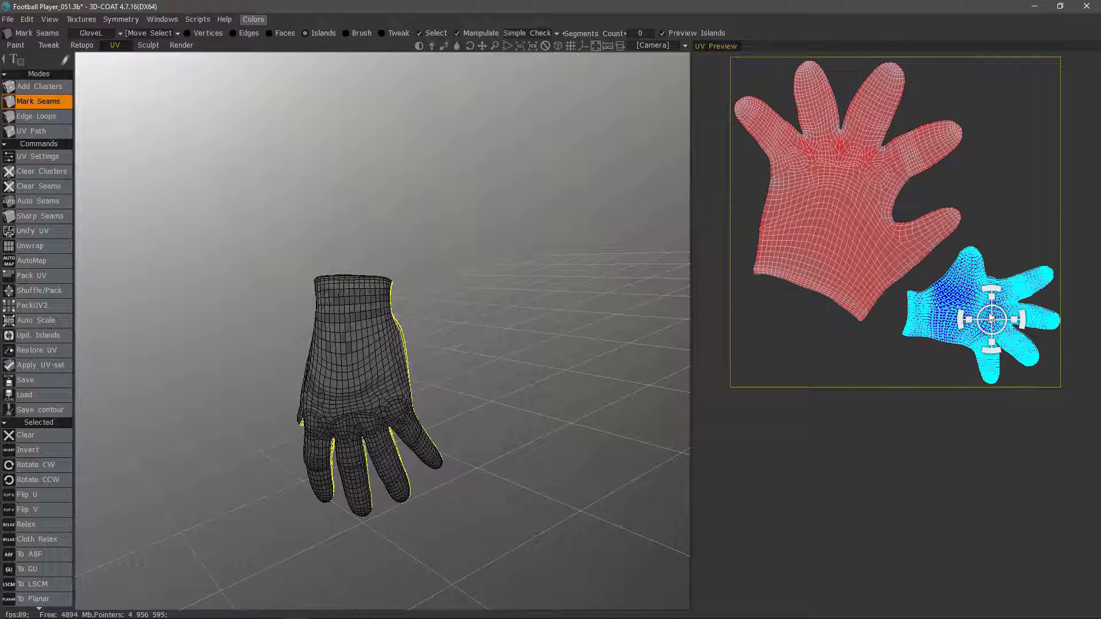
{"action": "left_click", "coordinate": [45, 303]}
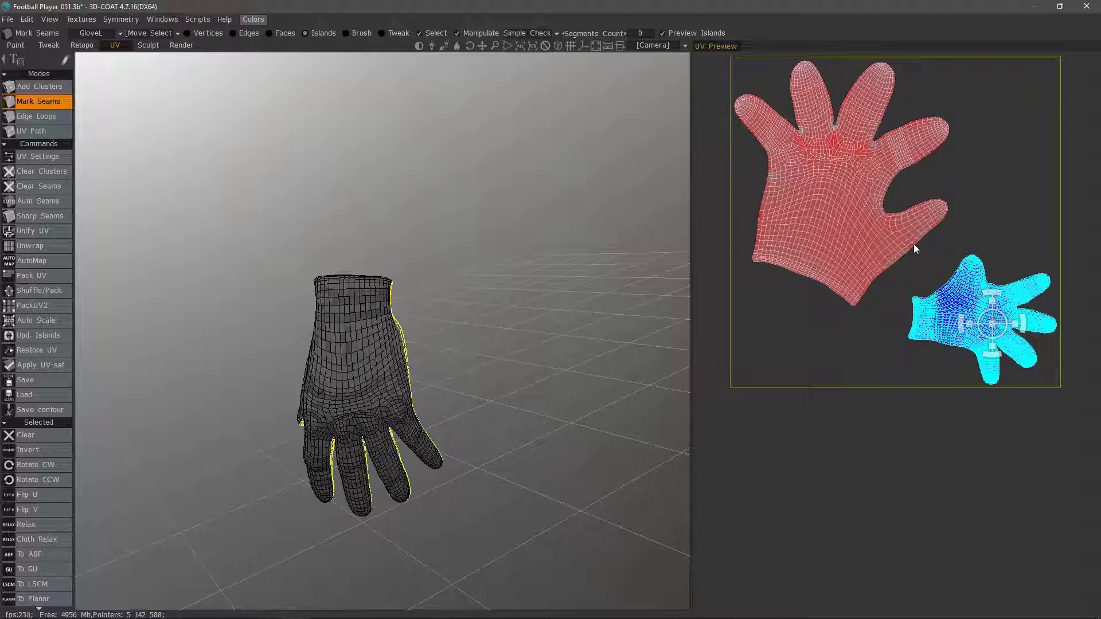
- Enlarge the large glove island to fill more of the UV tile, keeping it clear of the small island
{"action": "left_click", "coordinate": [846, 276]}
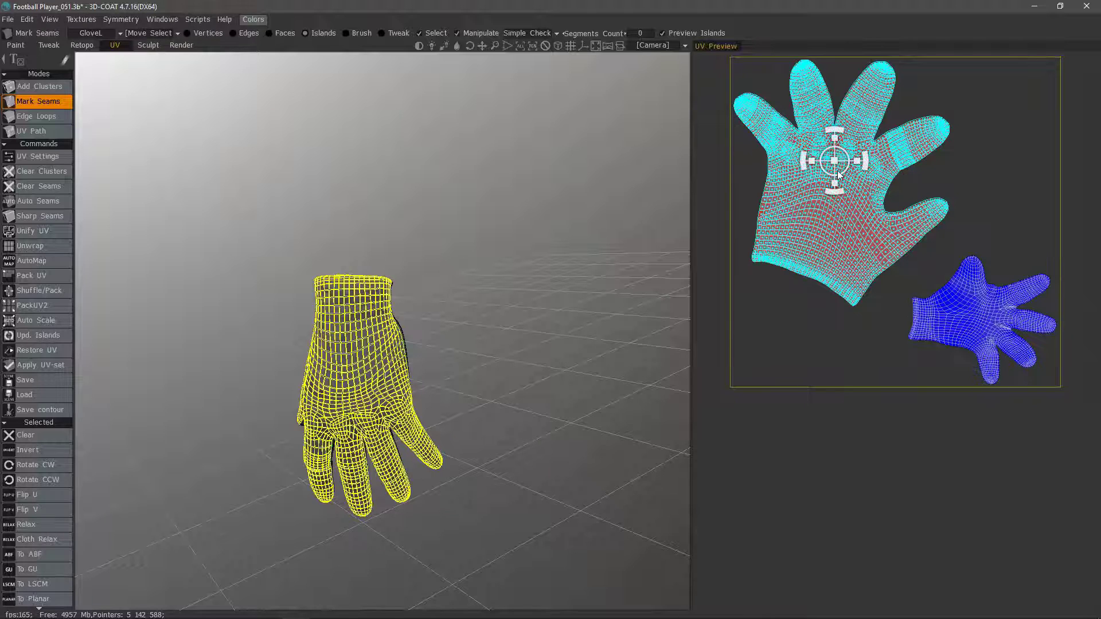
{"action": "left_click_drag", "start_coordinate": [835, 166], "coordinate": [861, 168]}
{"action": "left_click_drag", "start_coordinate": [859, 164], "coordinate": [858, 163]}
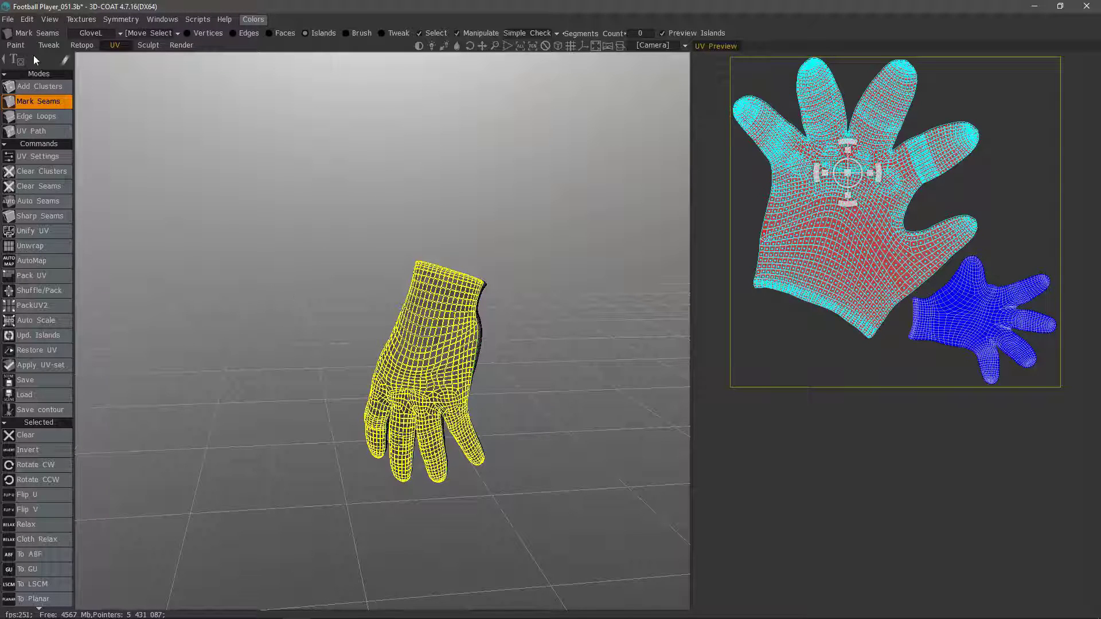
- Switch to the Paint room and inspect how the glove's painted texture fits the revised UV layout, on the model and in the Texture Editor
{"action": "left_click", "coordinate": [15, 45]}
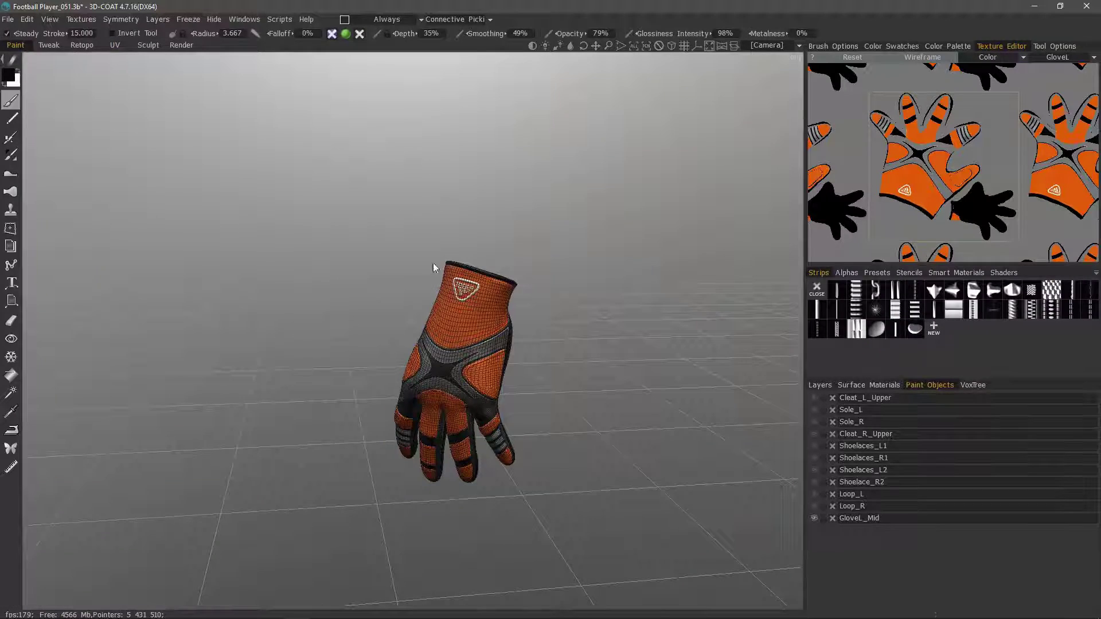
{"action": "left_click_drag", "start_coordinate": [570, 383], "coordinate": [635, 393]}
{"action": "scroll", "coordinate": [635, 389], "scroll_direction": "up", "scroll_amount": 2}
{"action": "middle_click_drag", "start_coordinate": [635, 388], "coordinate": [656, 391]}
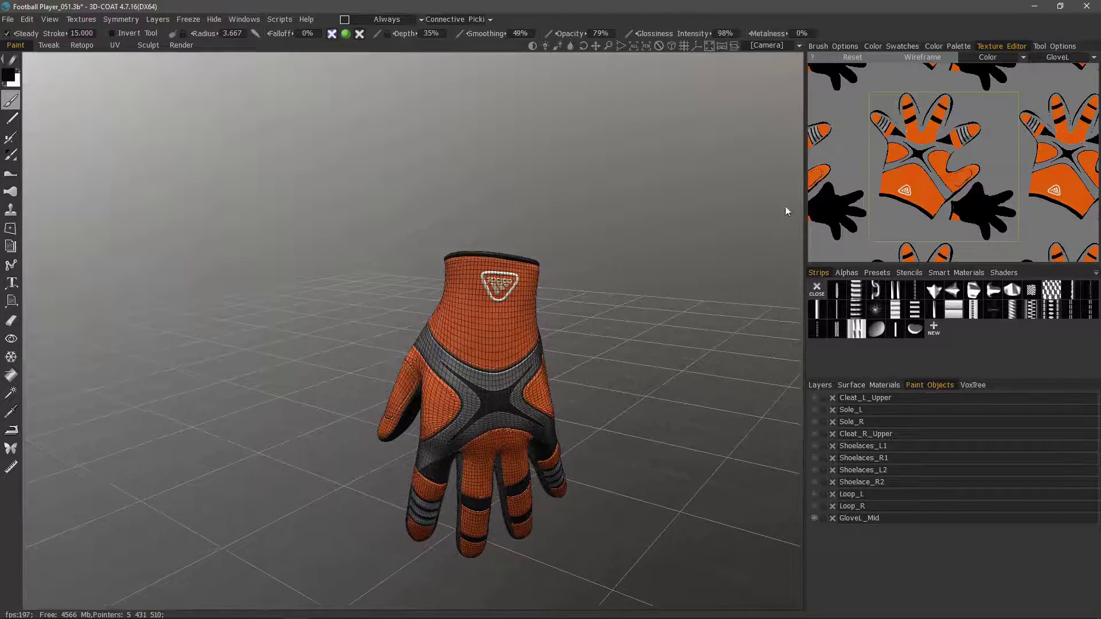
{"action": "middle_click_drag", "start_coordinate": [908, 219], "coordinate": [918, 226]}
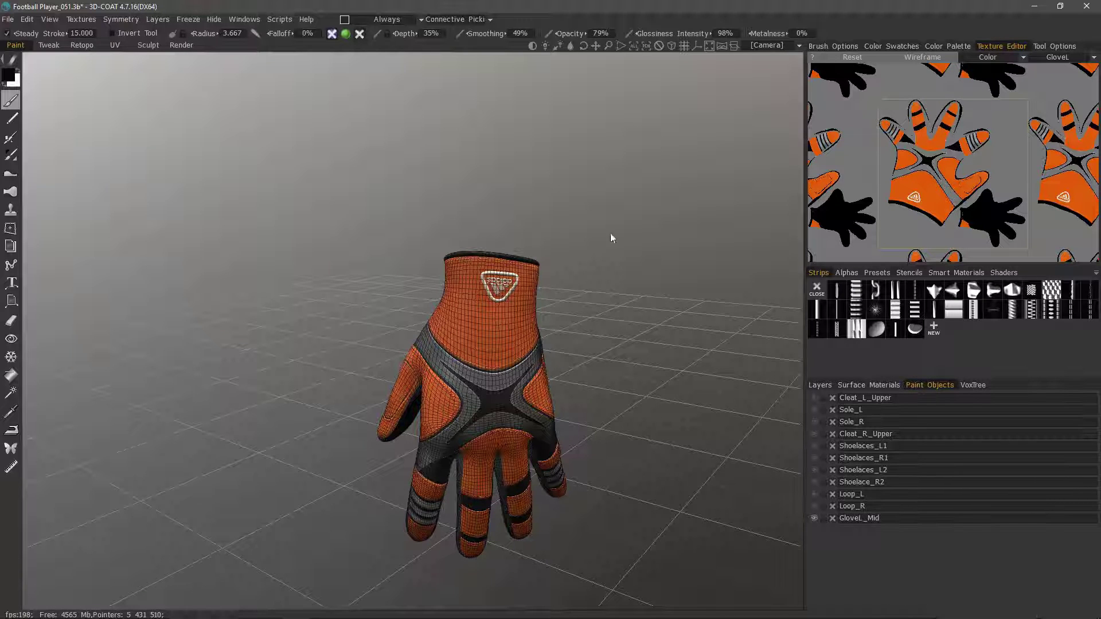
{"action": "left_click_drag", "start_coordinate": [475, 331], "coordinate": [459, 350], "text": "alt"}
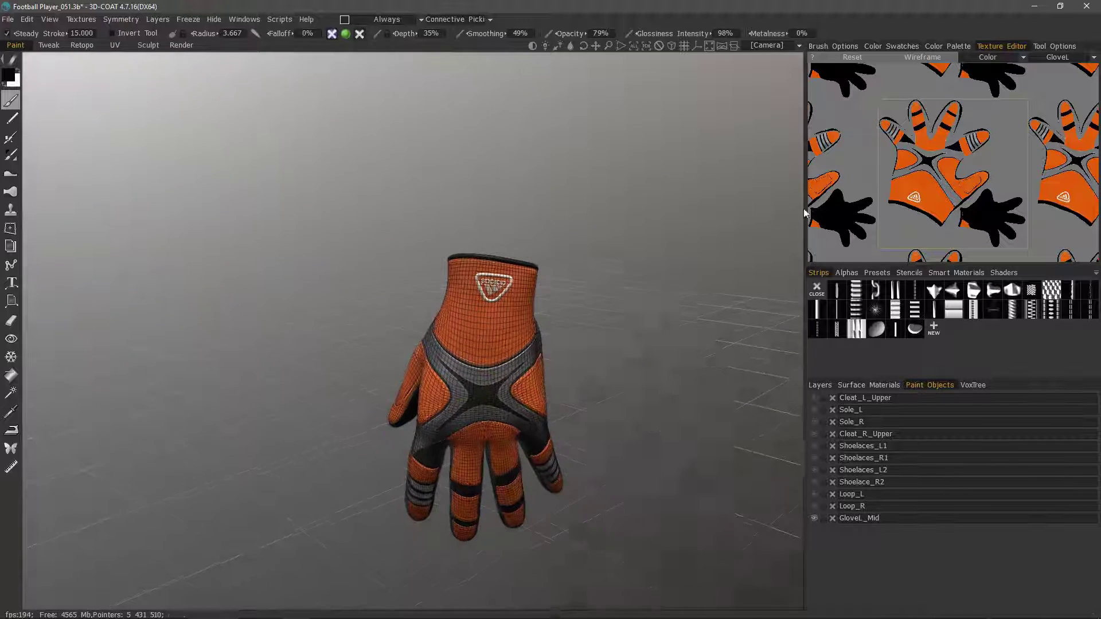